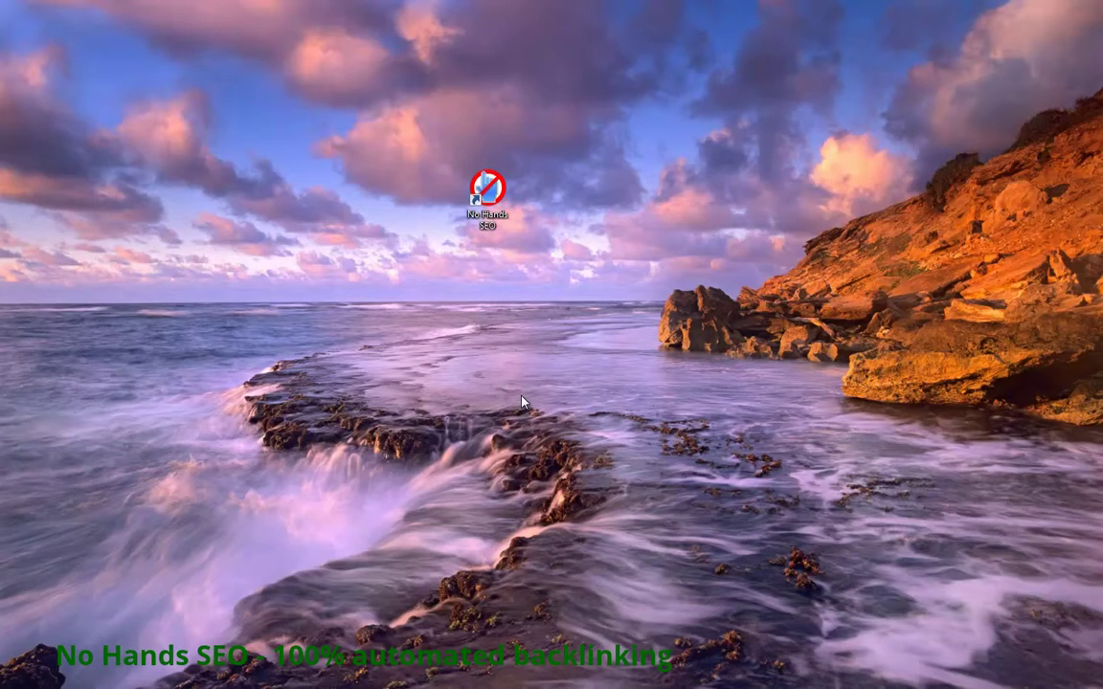
click(489, 204)
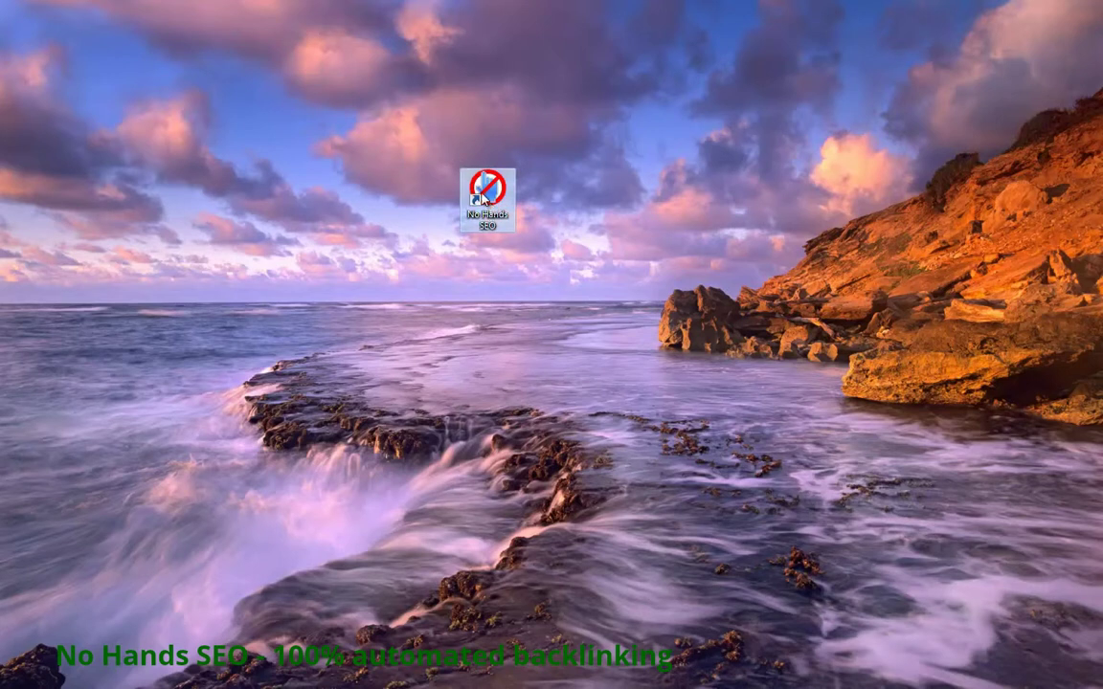
double_click(489, 204)
drag(276, 31, 351, 108)
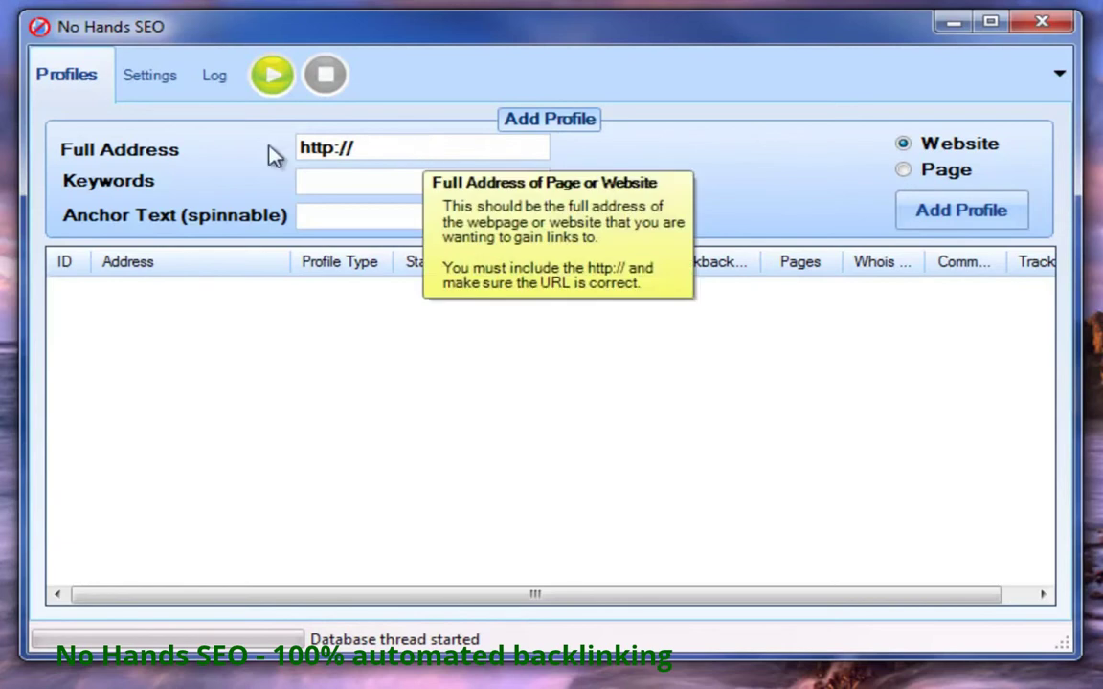
text(nohandsseo.com)
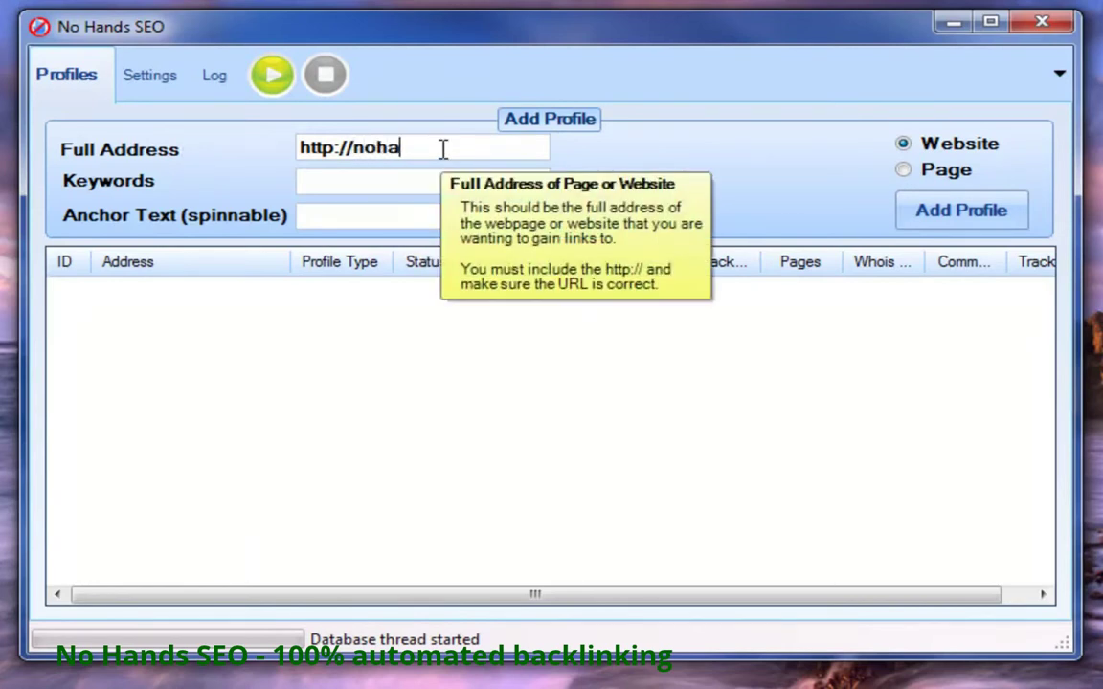
Step: Set the profile's keywords to auto seo,auto backlinking,auto blog commenting,auto trackbacks, auto whois
click(377, 182)
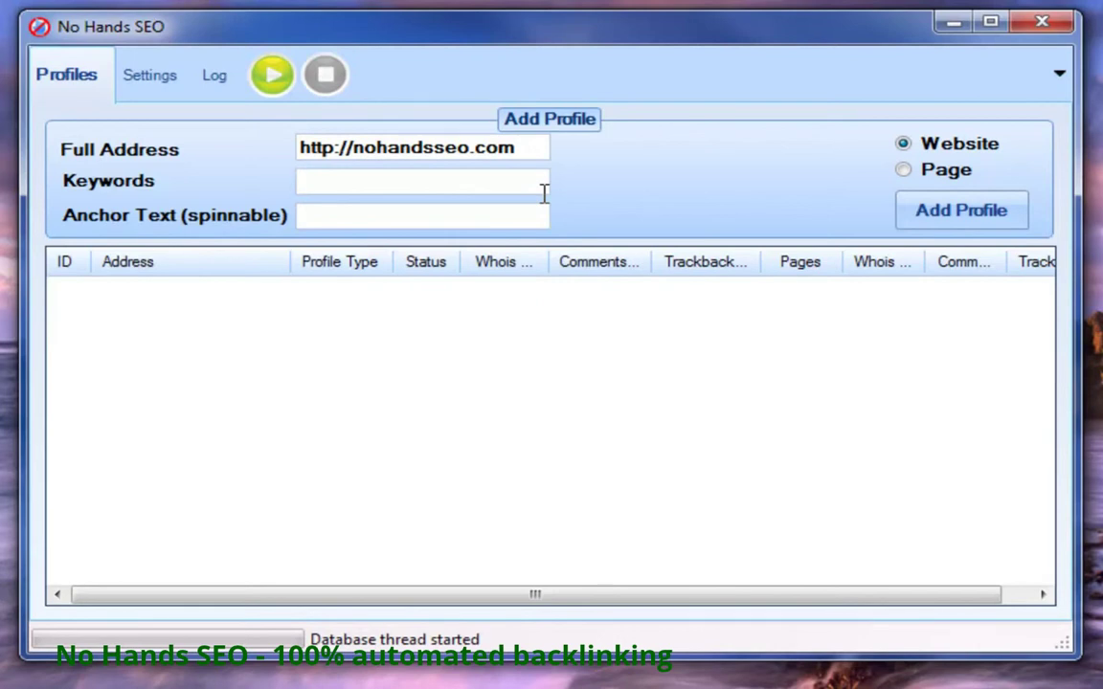
text(auto seo)
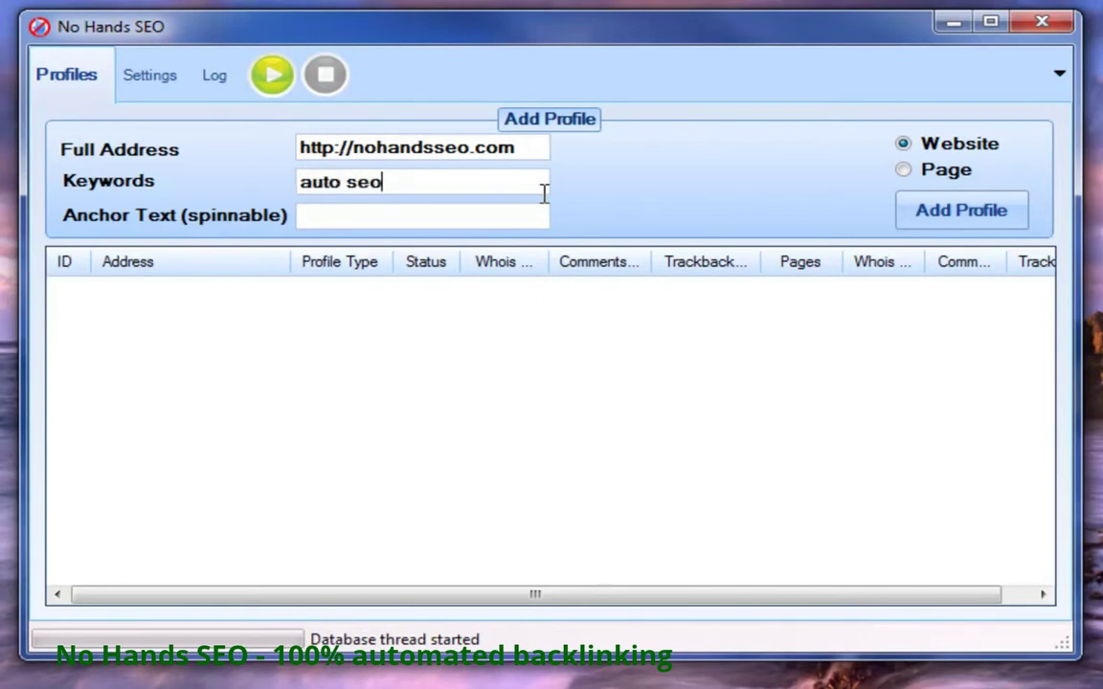
text(.auto backlink)
text(ing.auto)
text( blog ca)
key(BackSpace)
text(ommenting)
text(,auto trackba)
text(cks, auto whois)
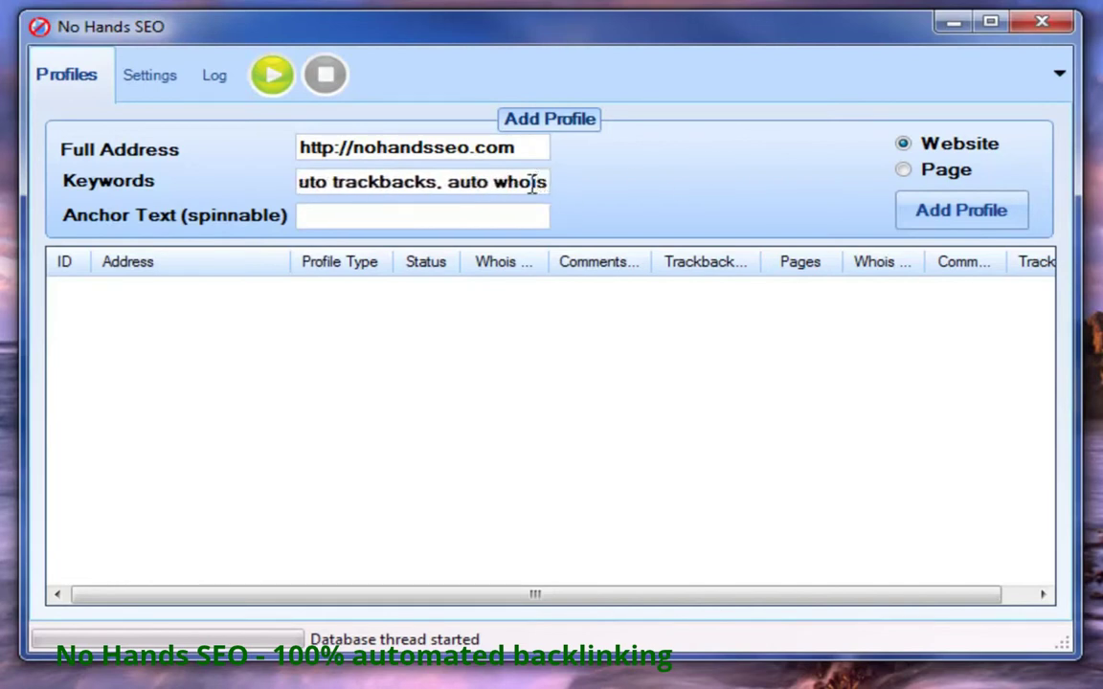
Step: Review the entered keywords and the commas that separate them
mouse_move(443, 188)
drag(466, 182, 298, 180)
drag(382, 182, 564, 184)
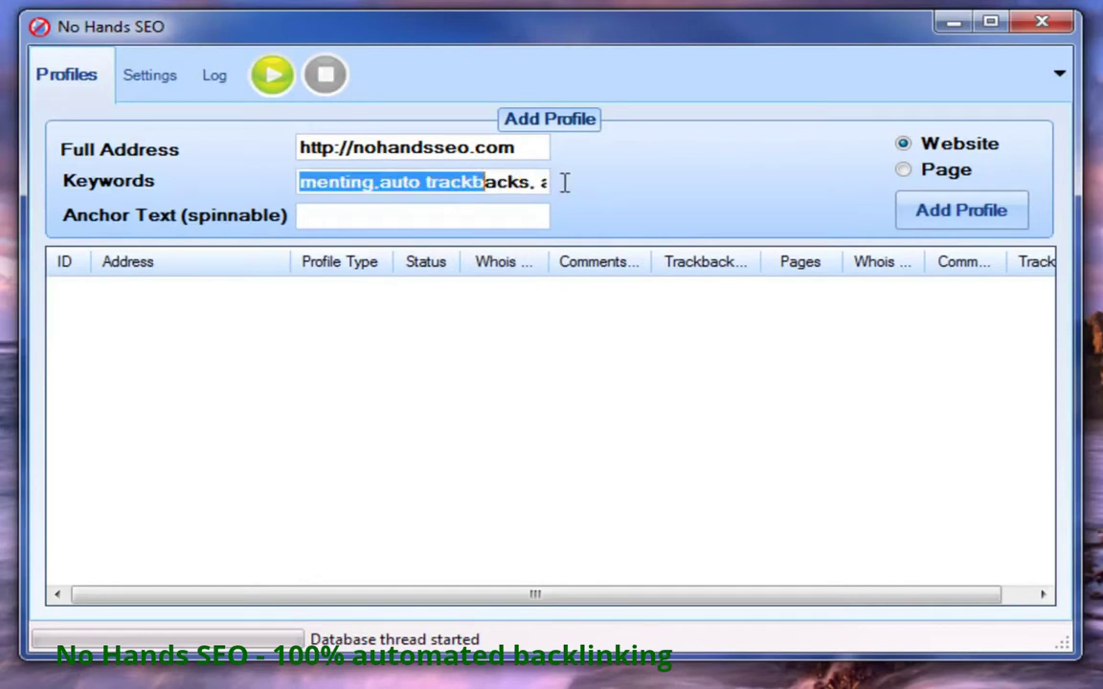
drag(372, 185, 378, 189)
drag(523, 182, 543, 187)
drag(373, 182, 380, 183)
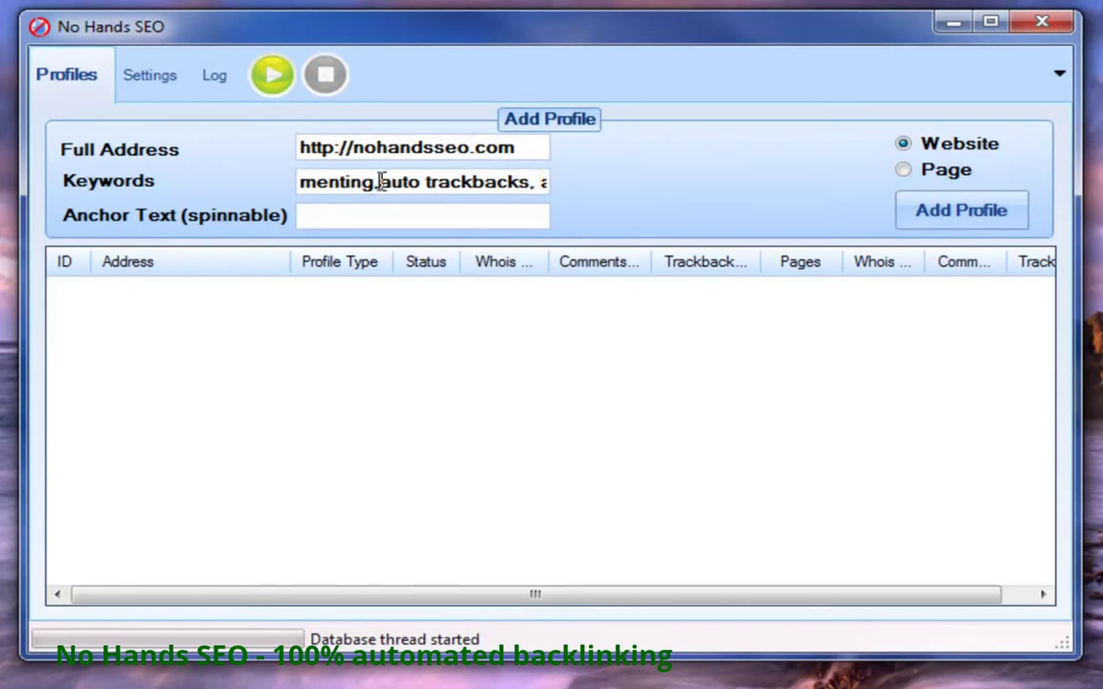
drag(533, 183, 565, 180)
click(537, 184)
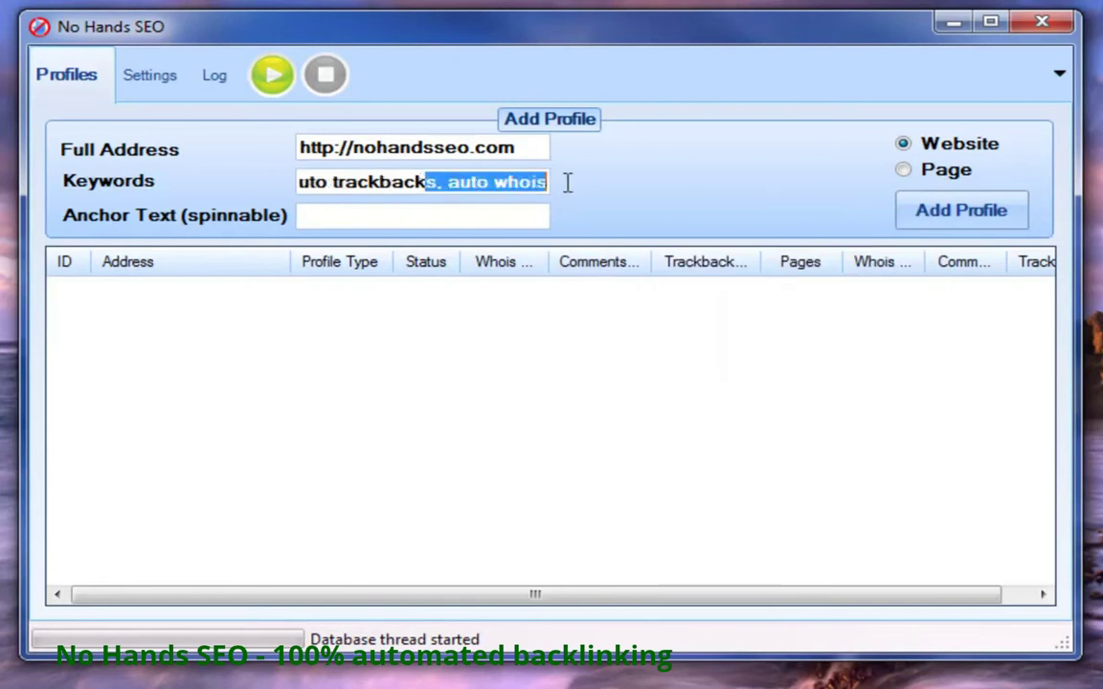
Step: Enter No Hands SEO as the profile's anchor text
click(493, 212)
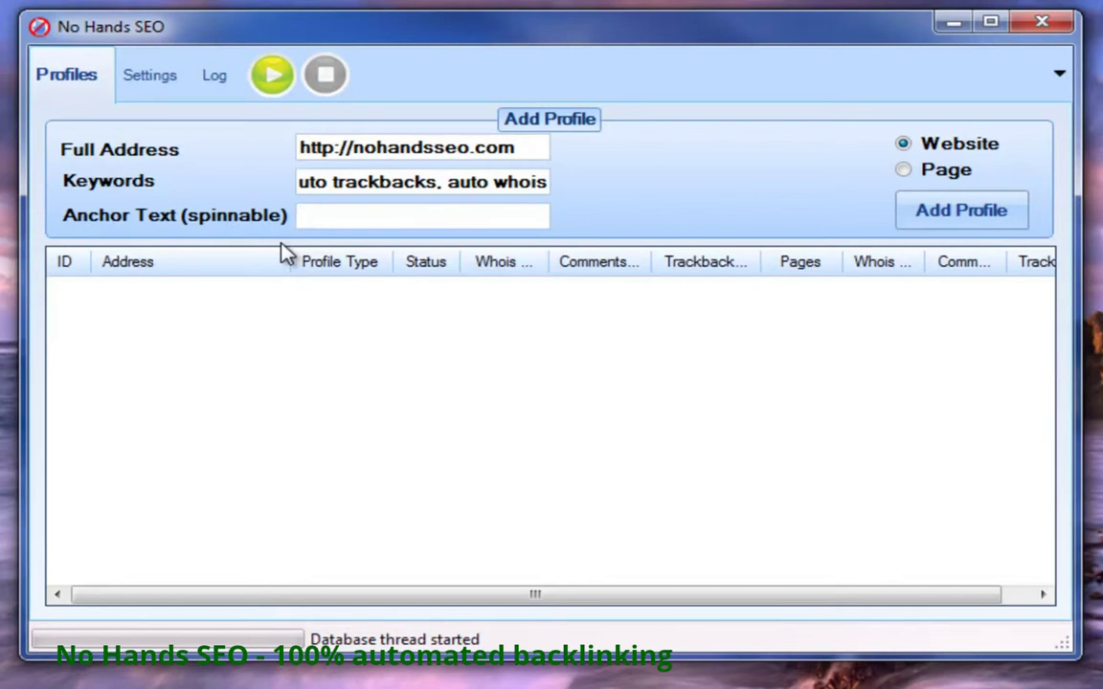
text(No Hnads)
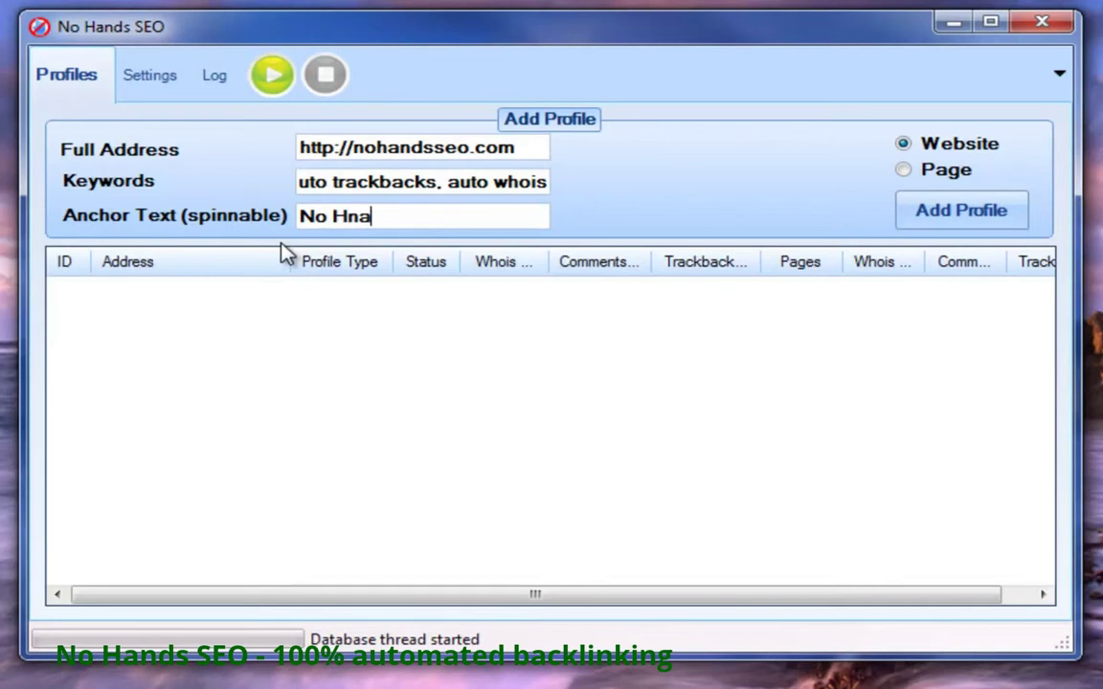
key(BackSpace)
key(BackSpace)
key(BackSpace)
key(BackSpace)
text(ands SEO)
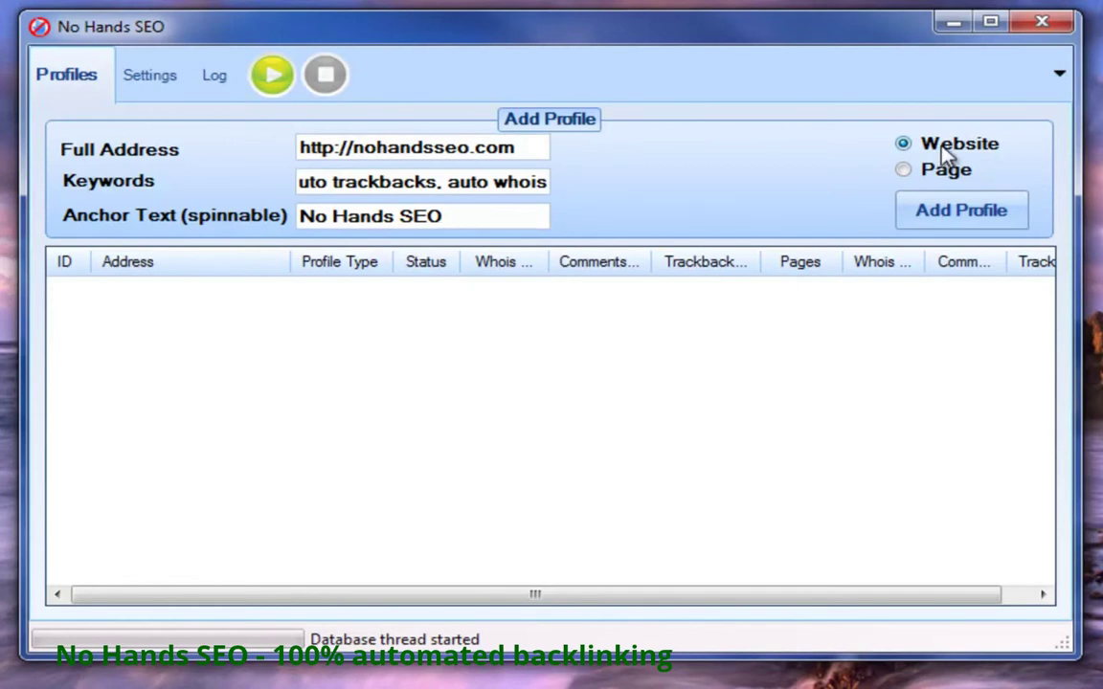
Step: Add the profile as a website and start the automated backlinking run
click(942, 208)
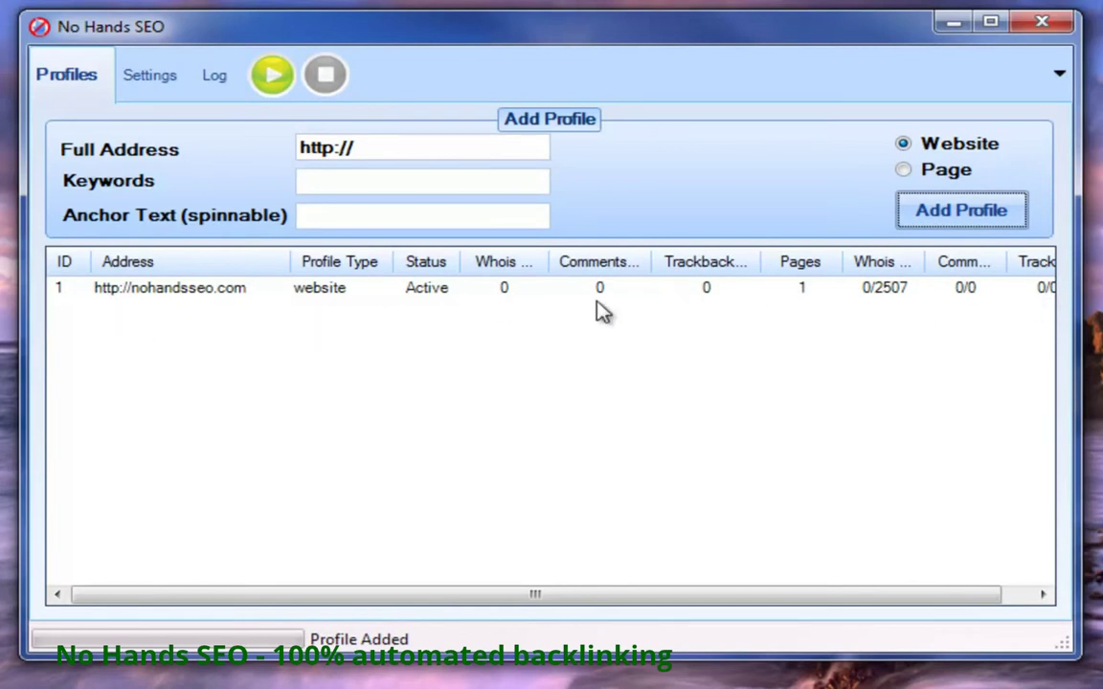
click(274, 79)
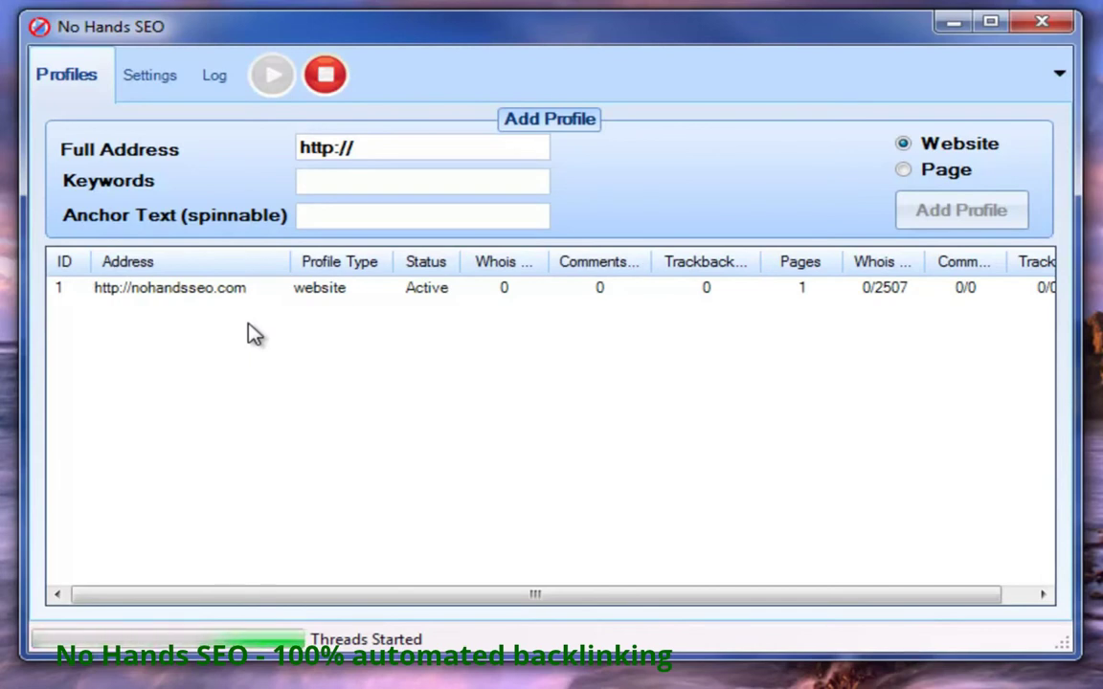
Step: Examine the work log entries for whois links, blog page and trackback searches, and posted comments
click(207, 83)
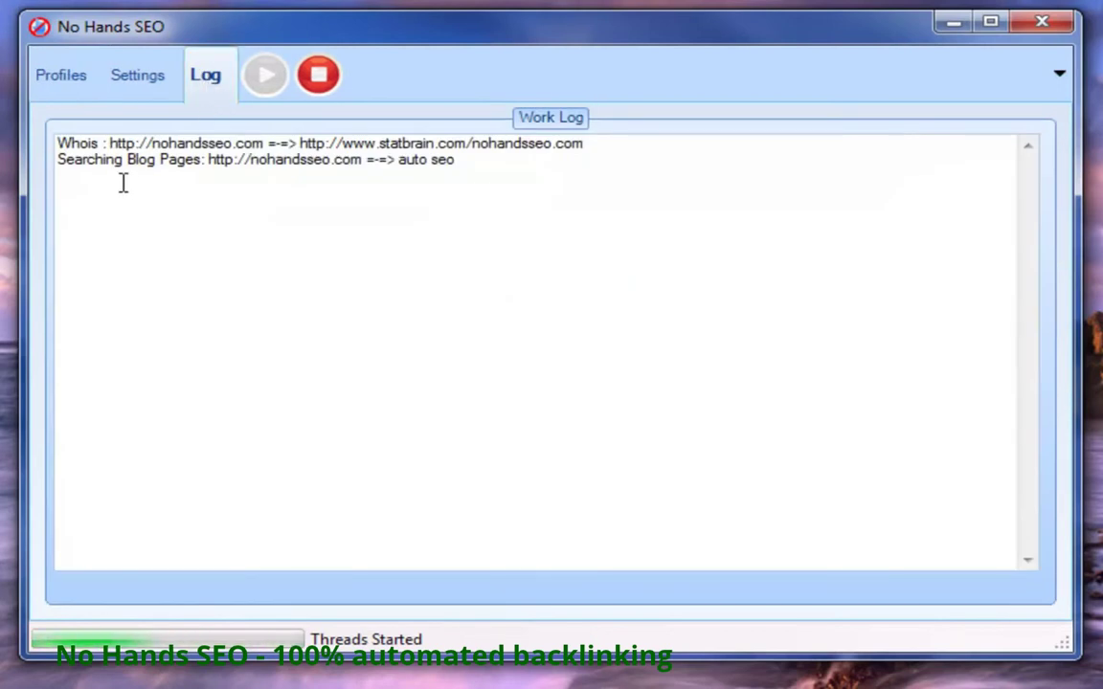
drag(57, 143, 606, 147)
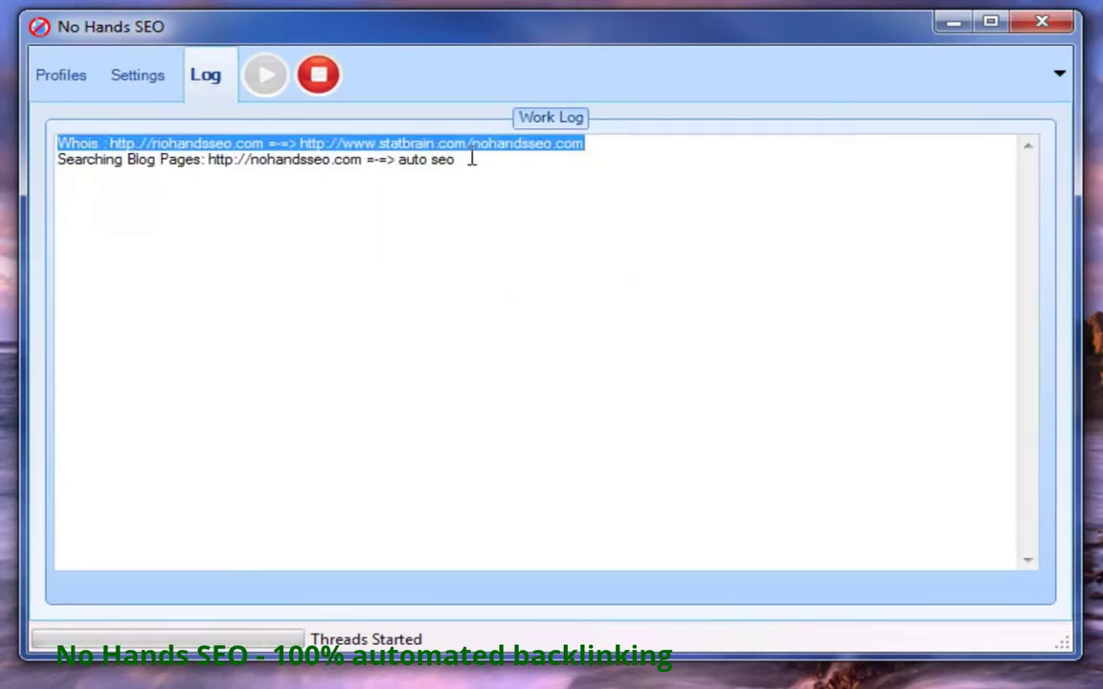
drag(59, 159, 455, 168)
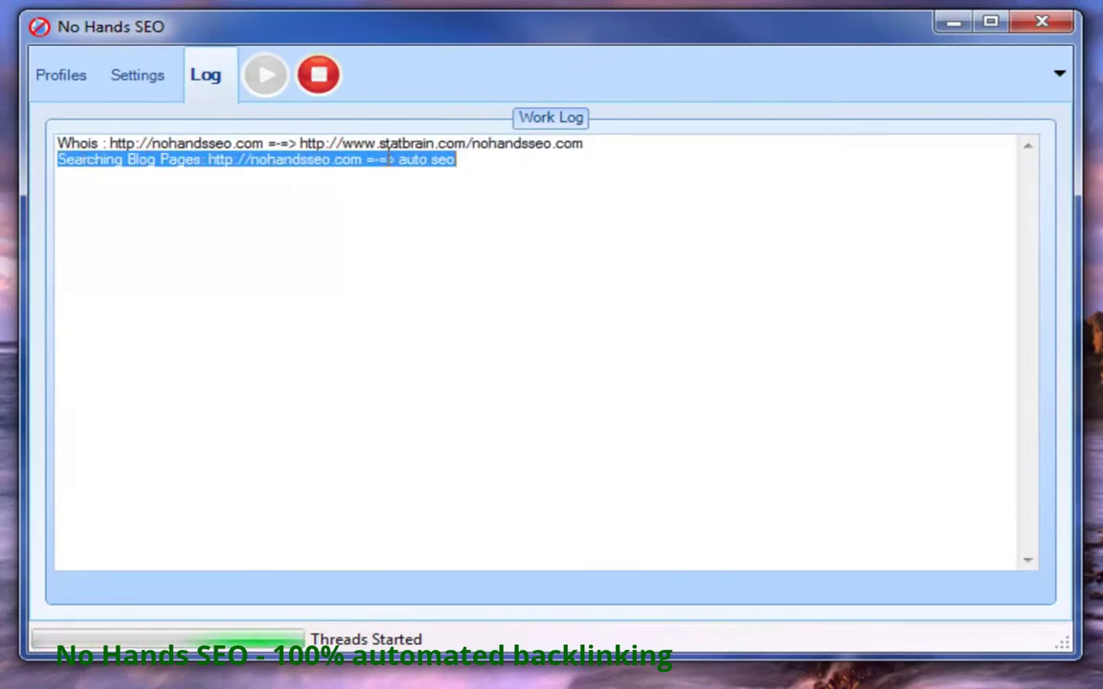
drag(399, 158, 456, 158)
click(474, 161)
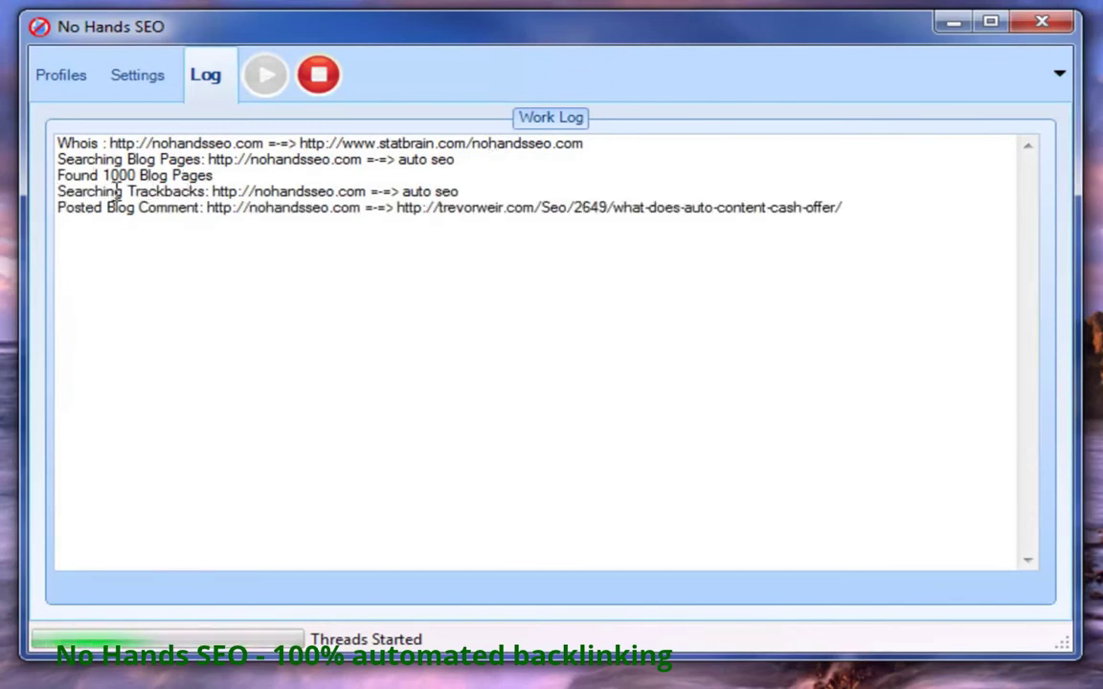
drag(82, 192, 470, 190)
click(492, 190)
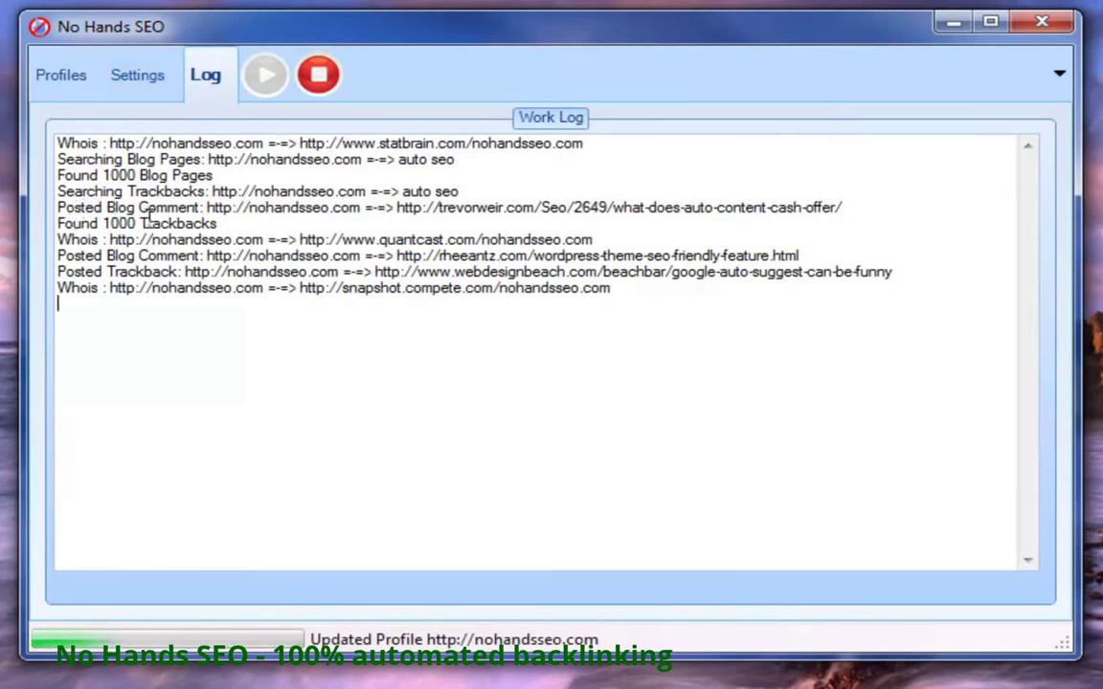
drag(91, 223, 217, 223)
drag(104, 175, 211, 175)
drag(96, 287, 223, 287)
click(131, 258)
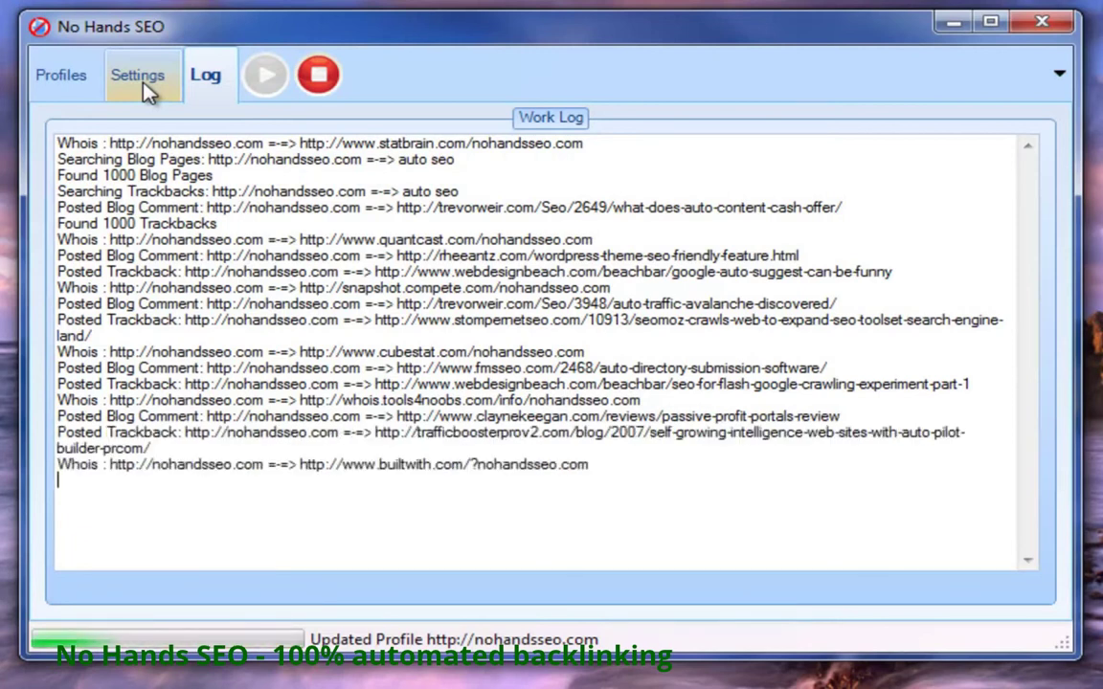
Step: Review the proxy list options in the program's settings
click(145, 86)
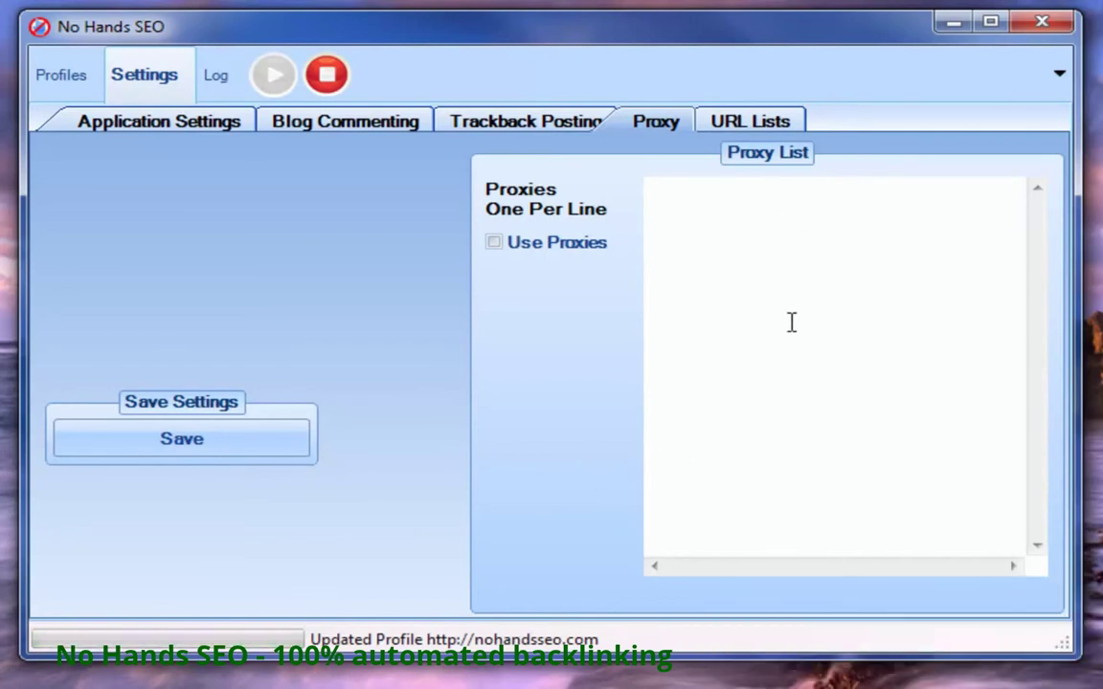
mouse_move(792, 318)
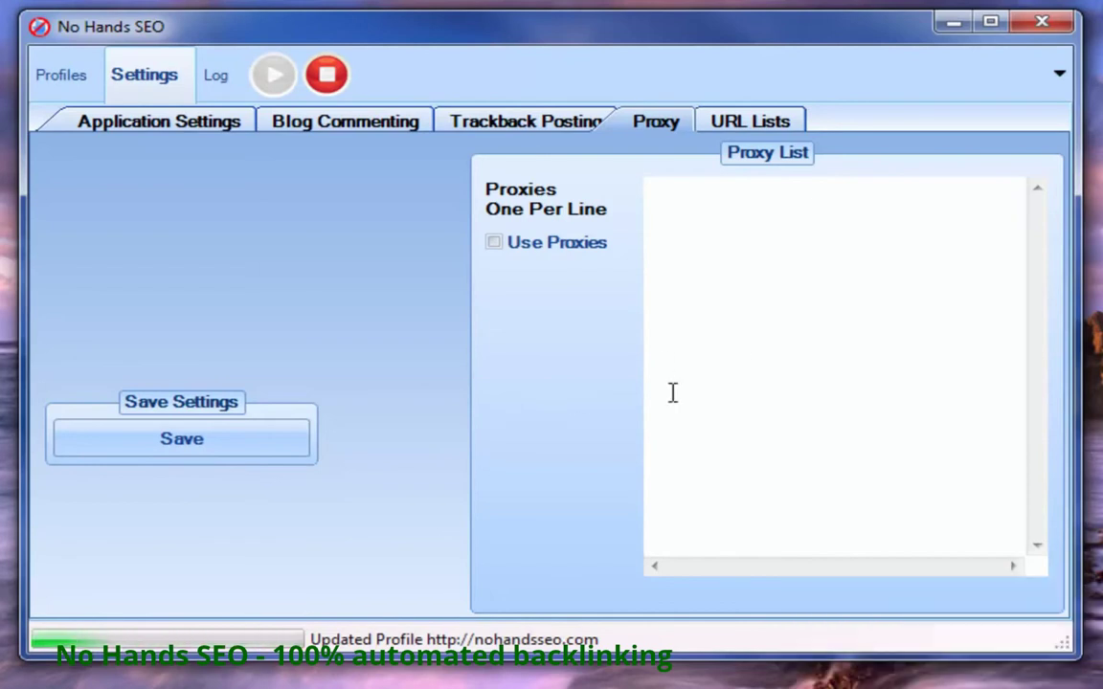
mouse_move(697, 392)
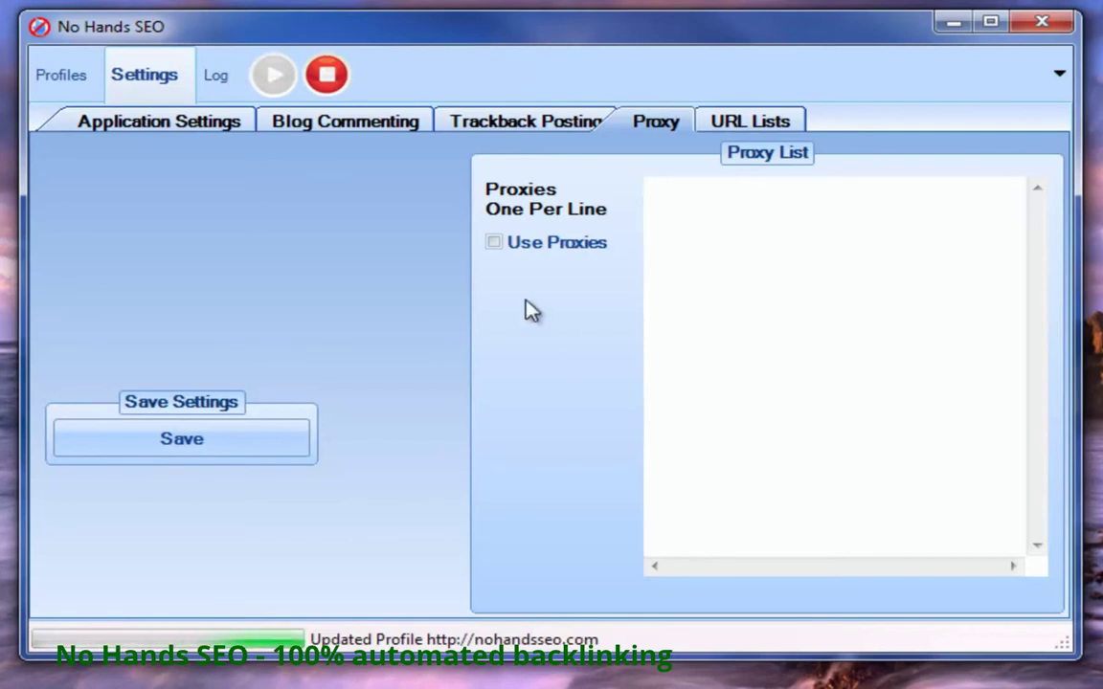
Step: Review the list of ping services and its activation option in the application settings
click(190, 132)
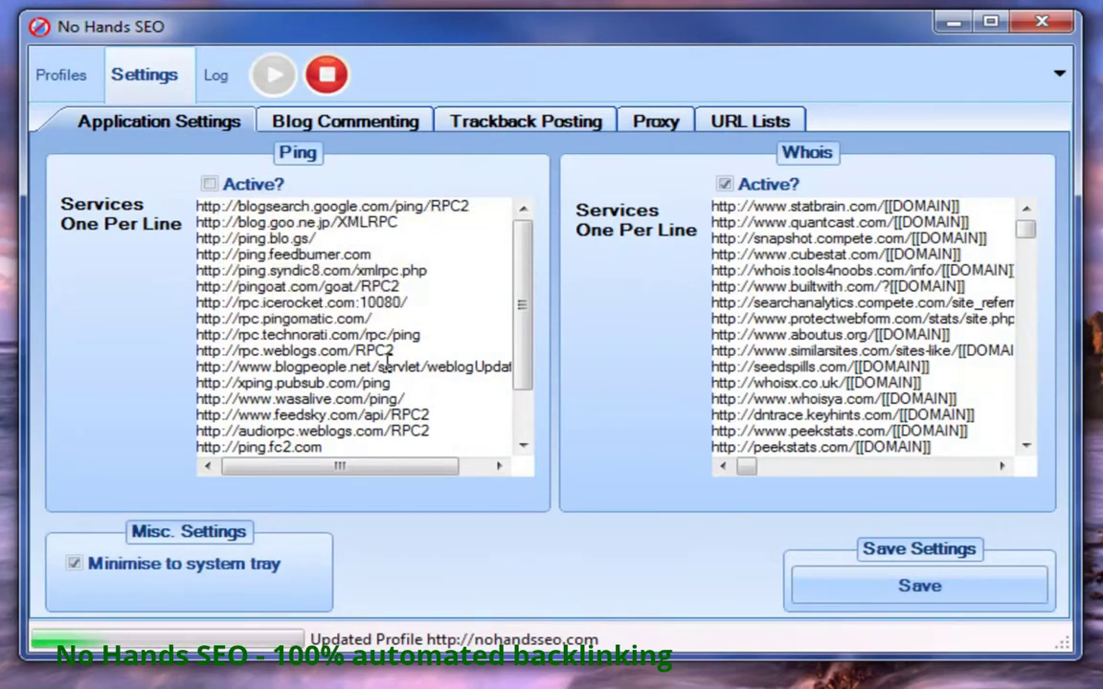
mouse_move(338, 314)
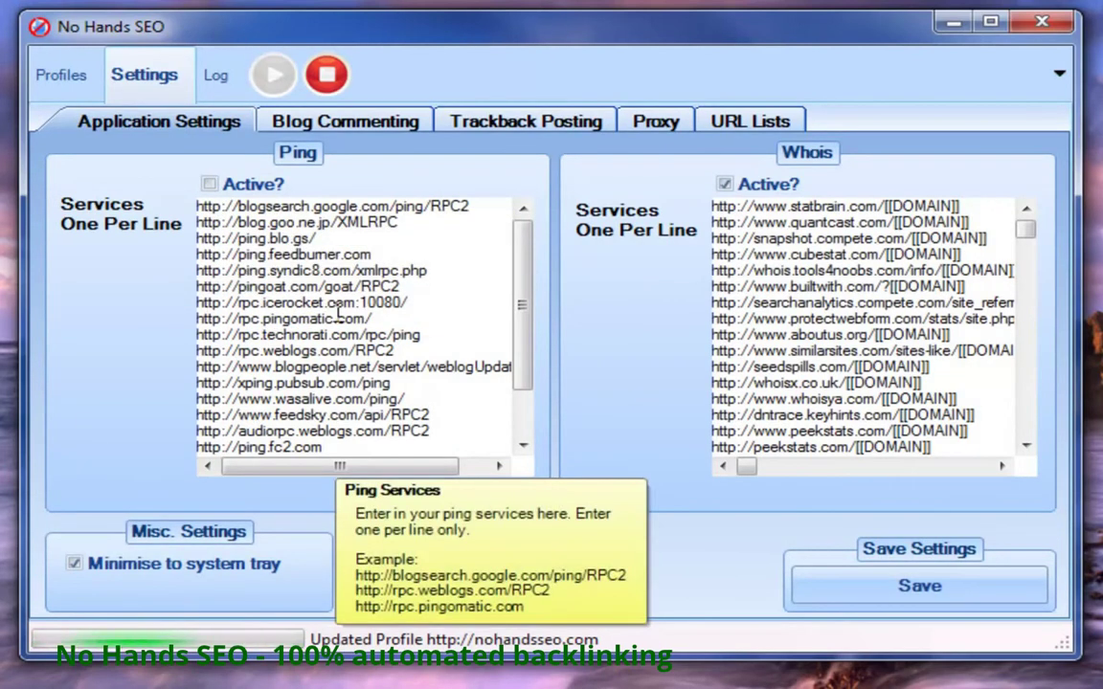
mouse_move(209, 185)
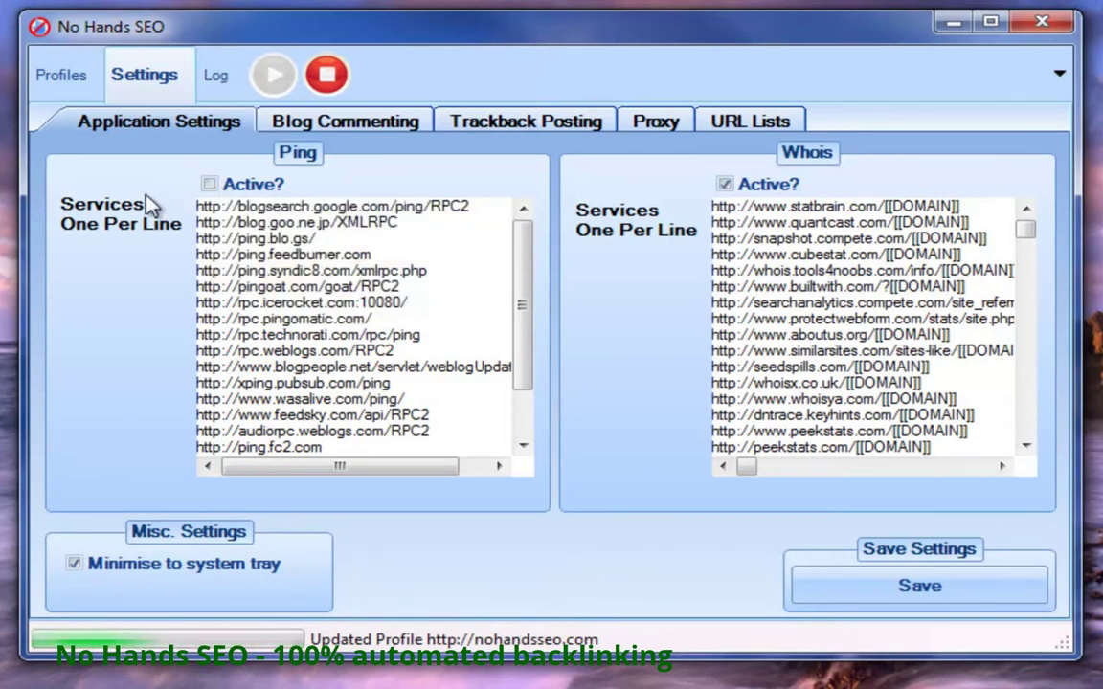
mouse_move(524, 246)
mouse_down()
mouse_move(524, 349)
mouse_move(523, 222)
mouse_up()
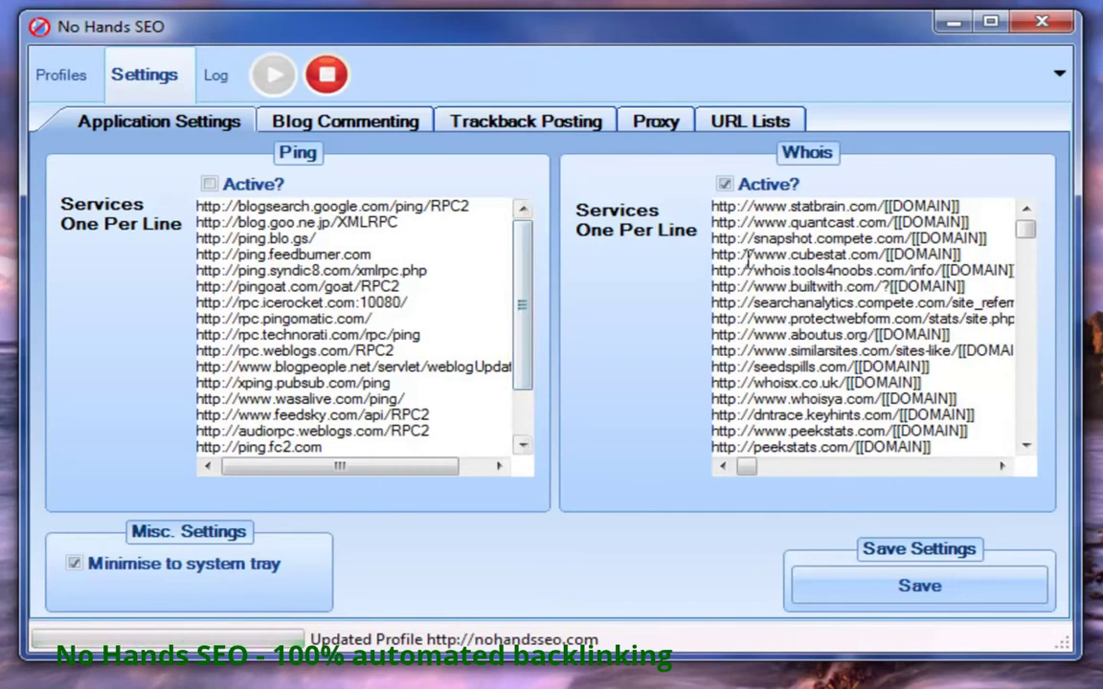
Step: Look through the list of whois services and check its activation option
drag(749, 224, 758, 236)
click(861, 271)
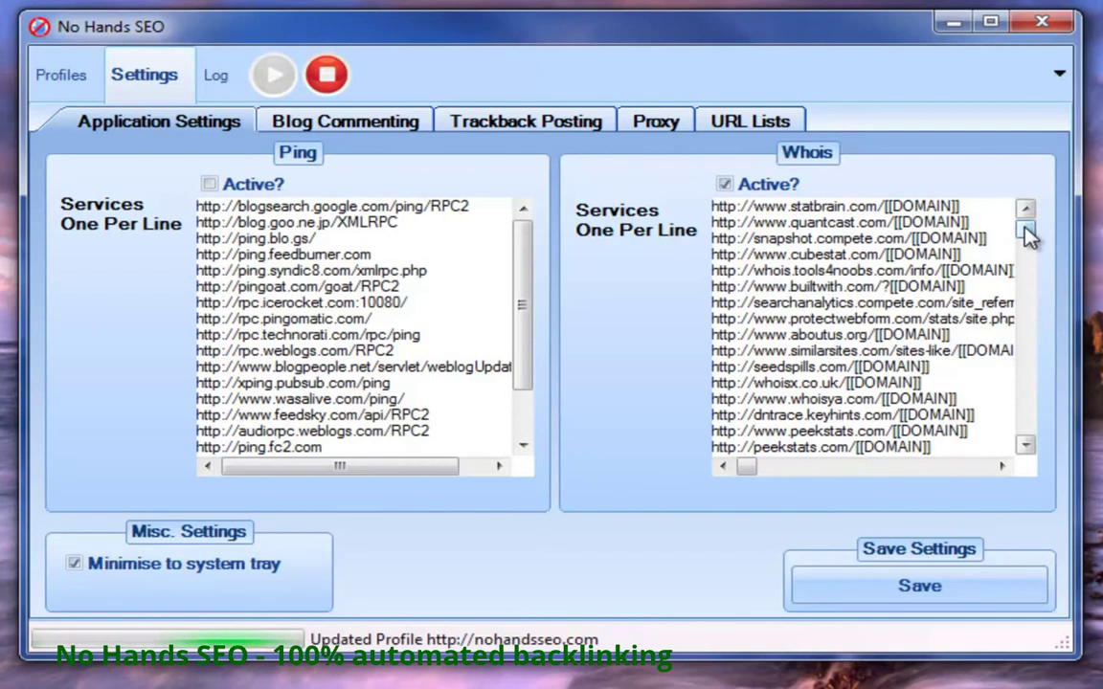
scroll(1008, 287, down, 20)
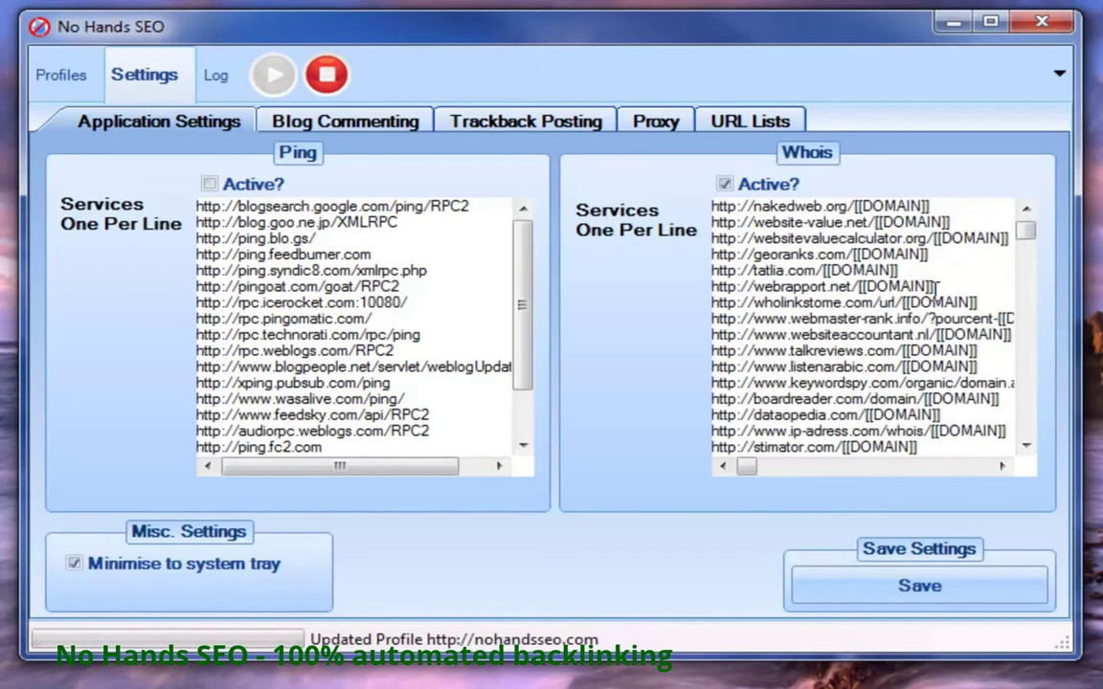
scroll(952, 275, down, 20)
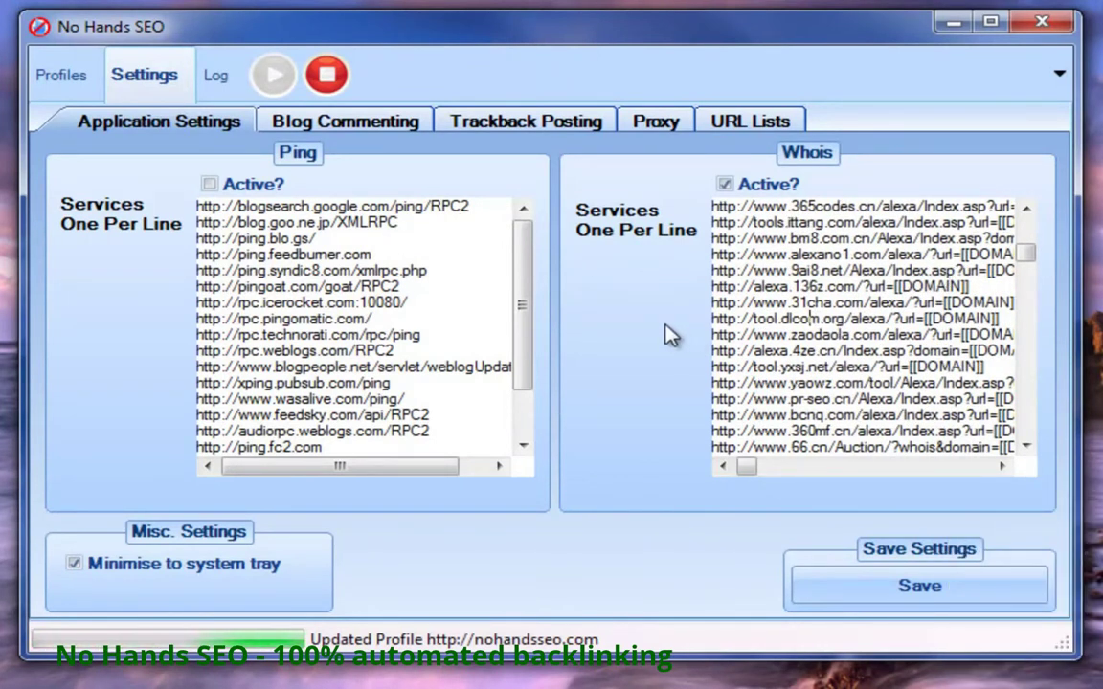
click(726, 188)
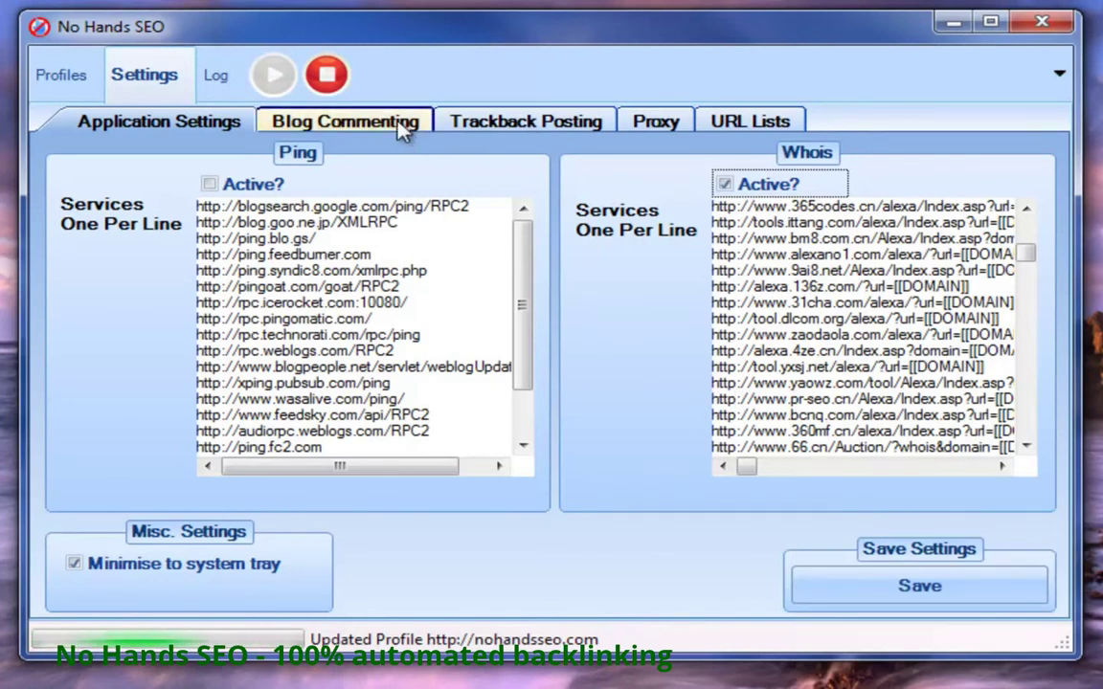
Step: Review the settings for blog commenting, trackback posting and URL lists
click(353, 119)
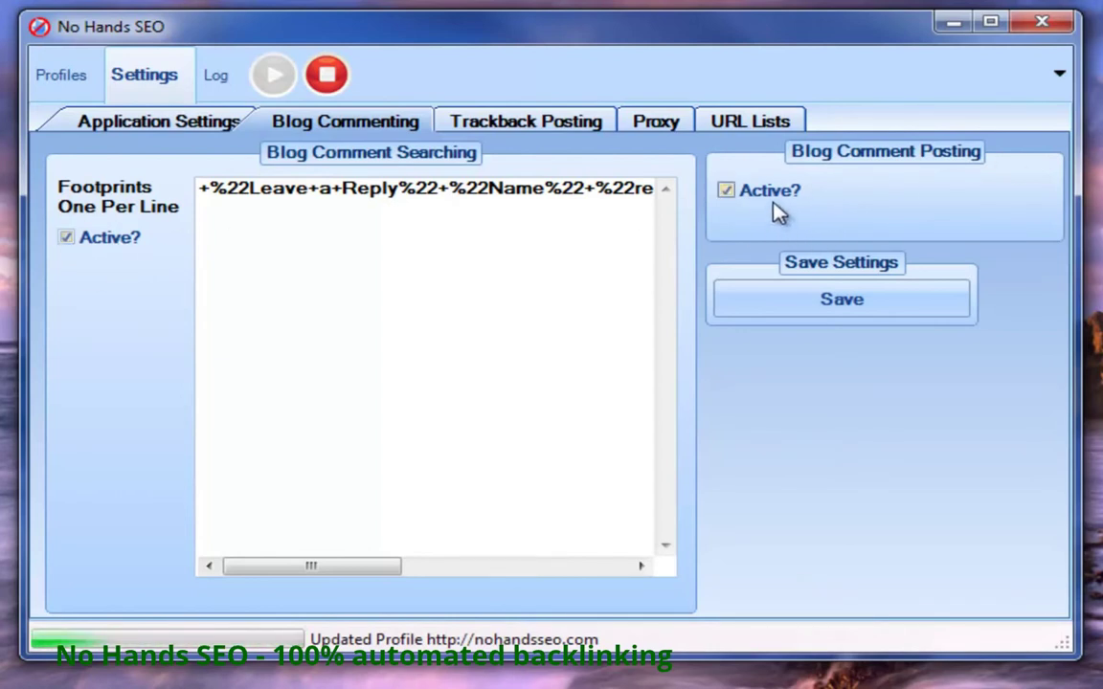
click(561, 130)
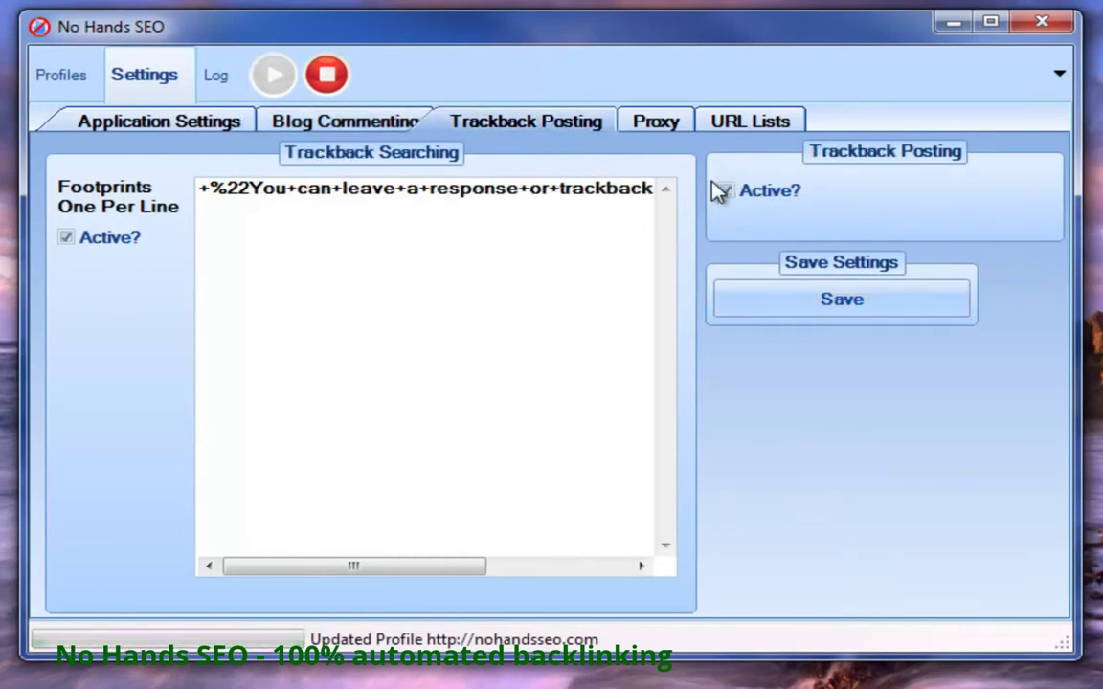
click(758, 128)
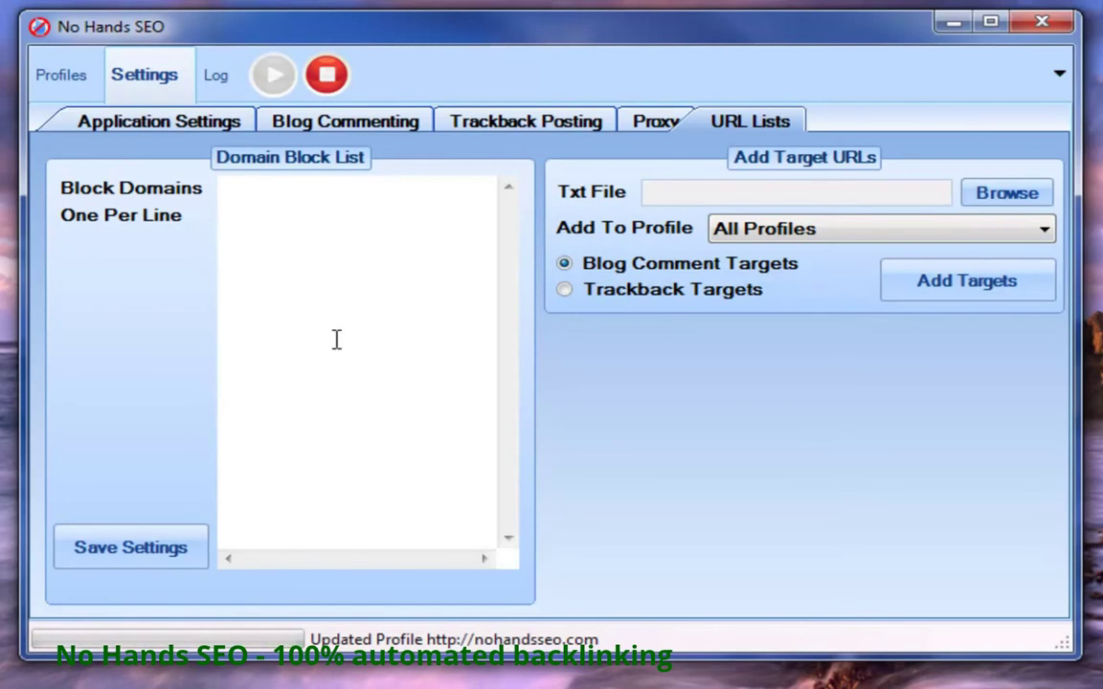
mouse_move(337, 325)
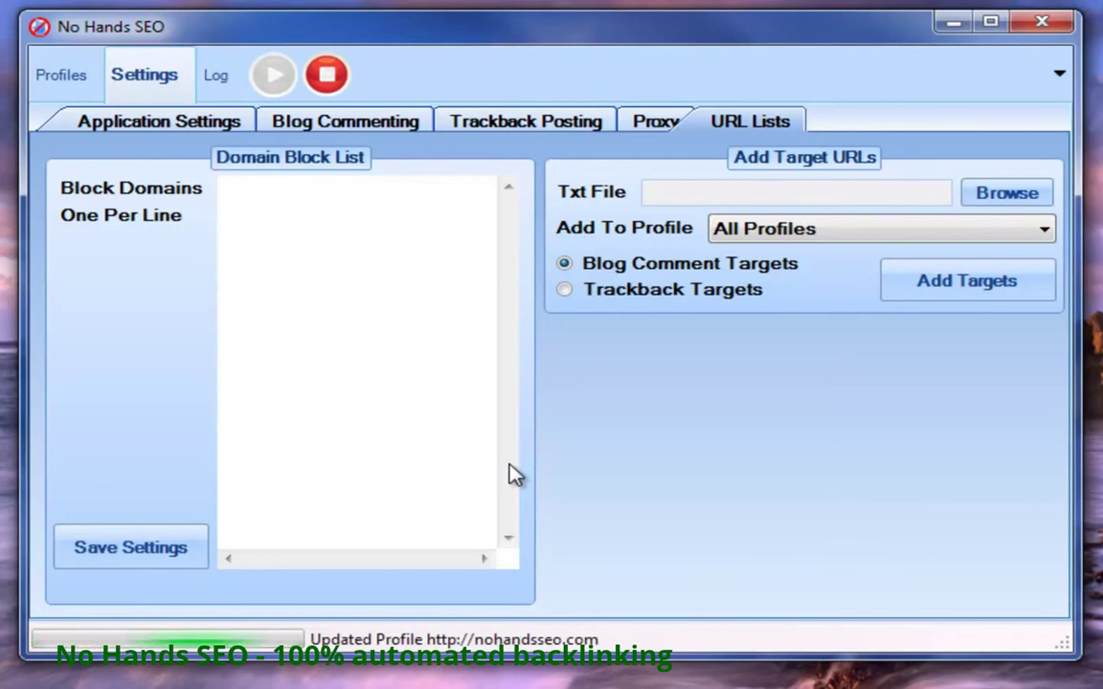
Step: Review the domain block list and the profile choices for adding target URLs
click(296, 291)
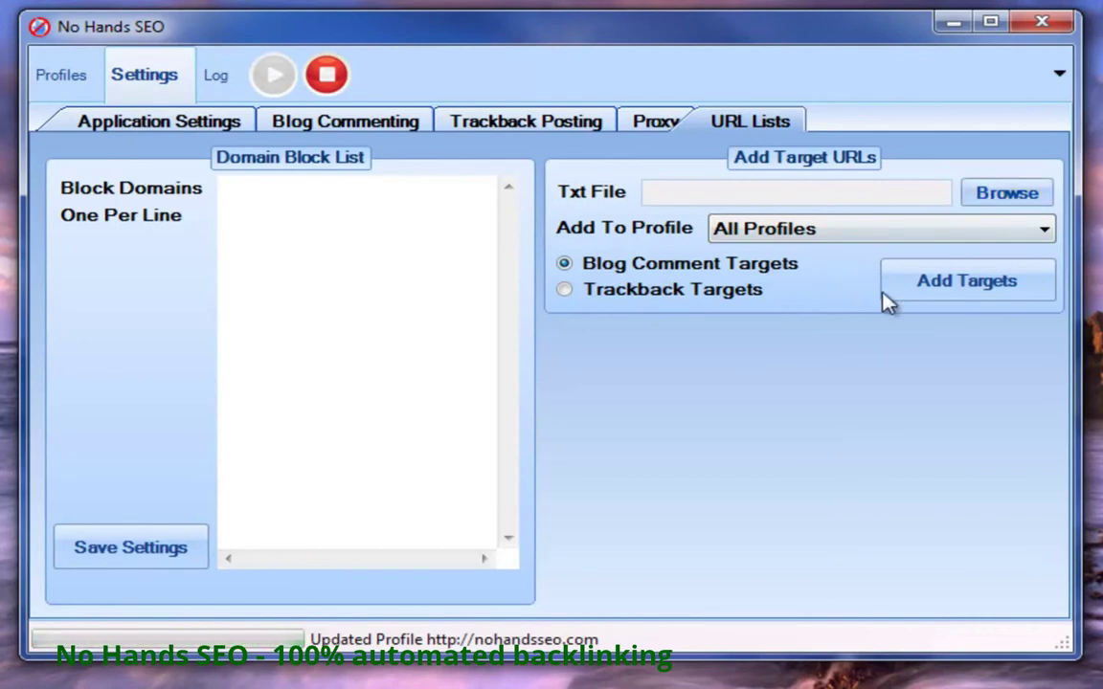
click(897, 231)
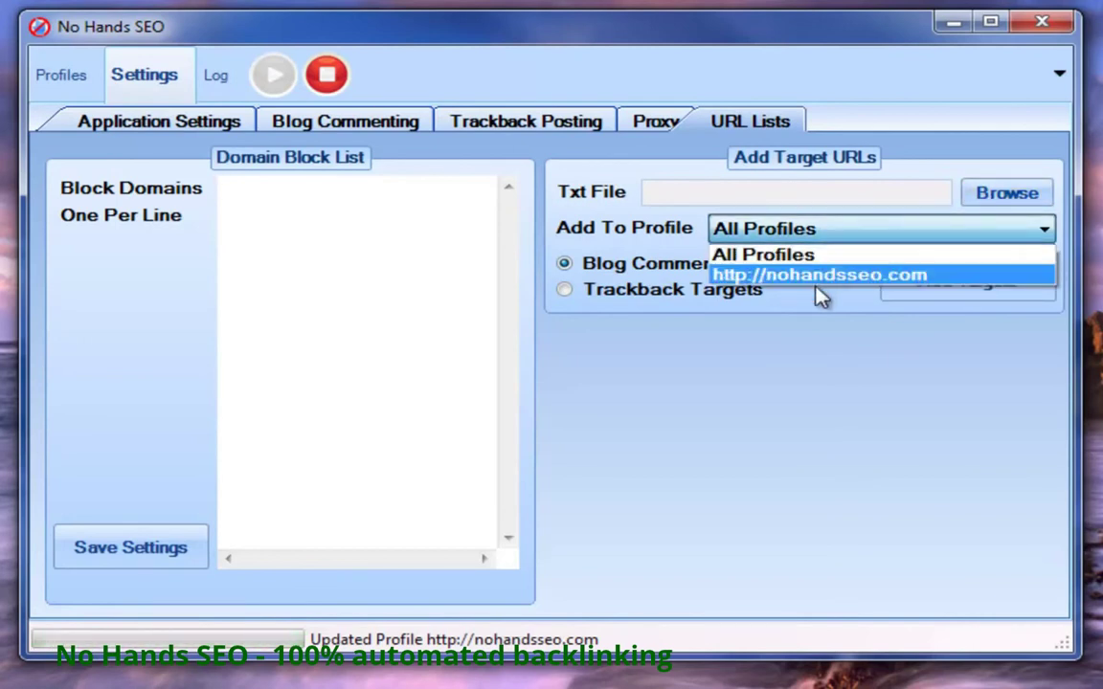
click(813, 301)
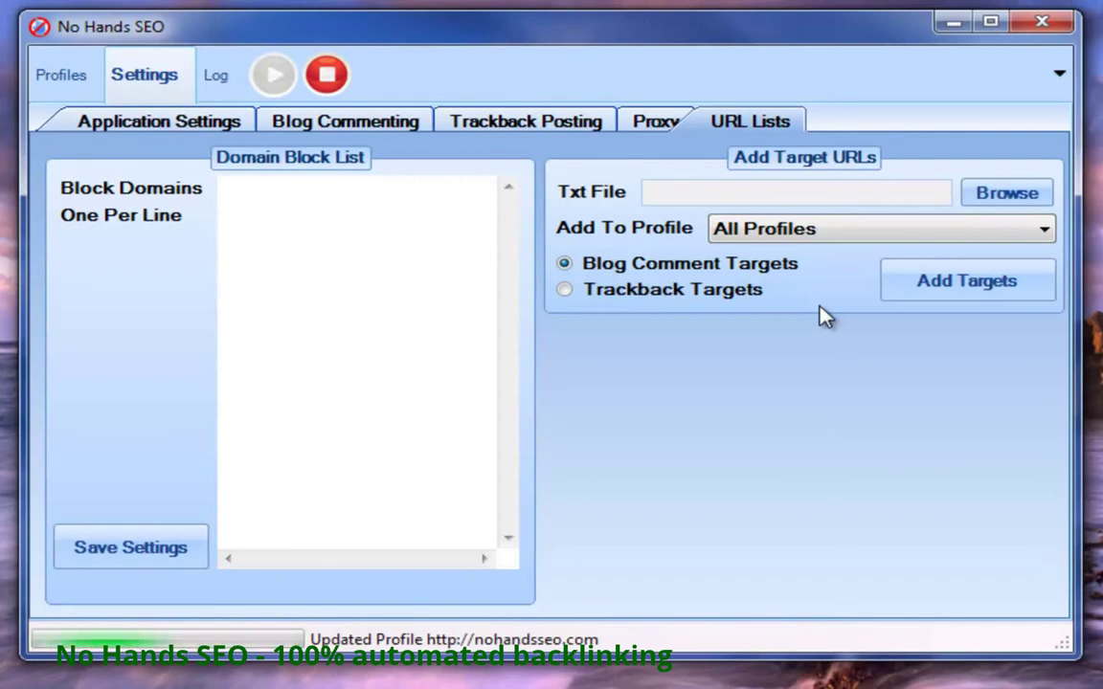
Step: Look through the latest entries of the work log, including posted blog comments, trackbacks and whois links
click(207, 76)
drag(1021, 182, 1033, 413)
drag(1034, 458, 919, 355)
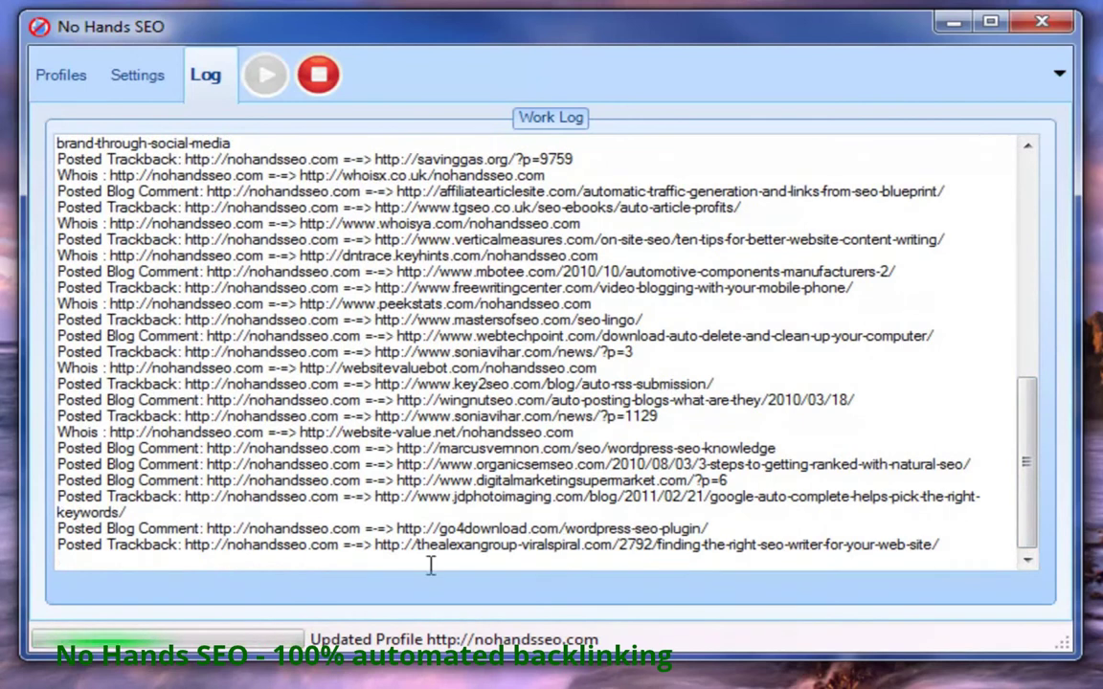
scroll(408, 388, up, 10)
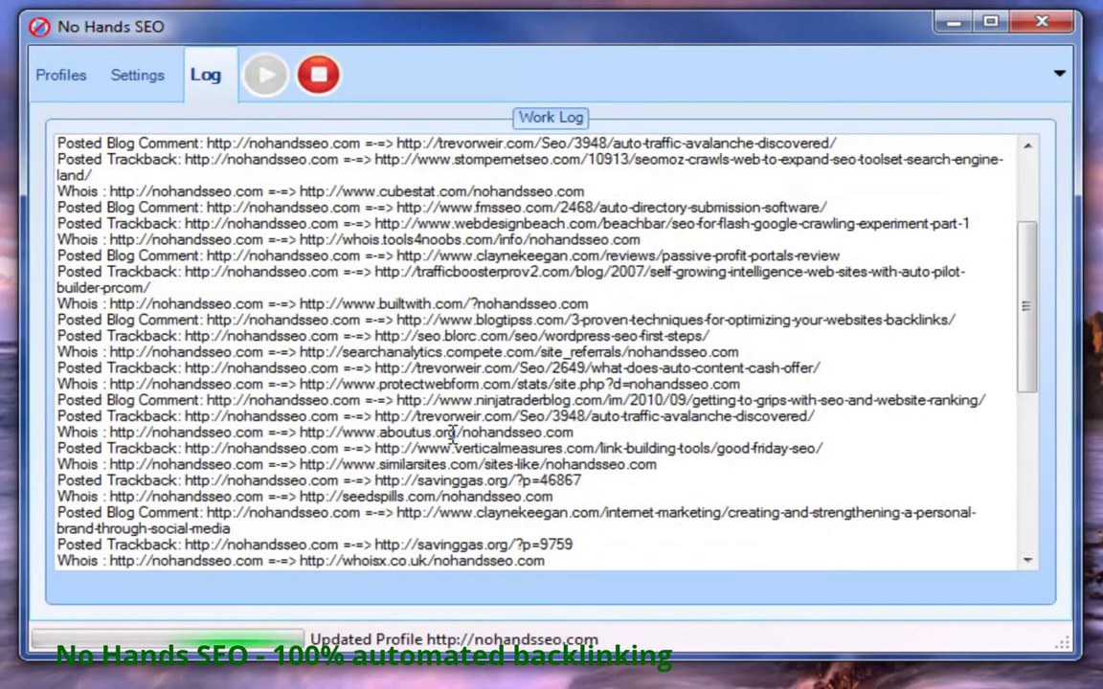
click(50, 74)
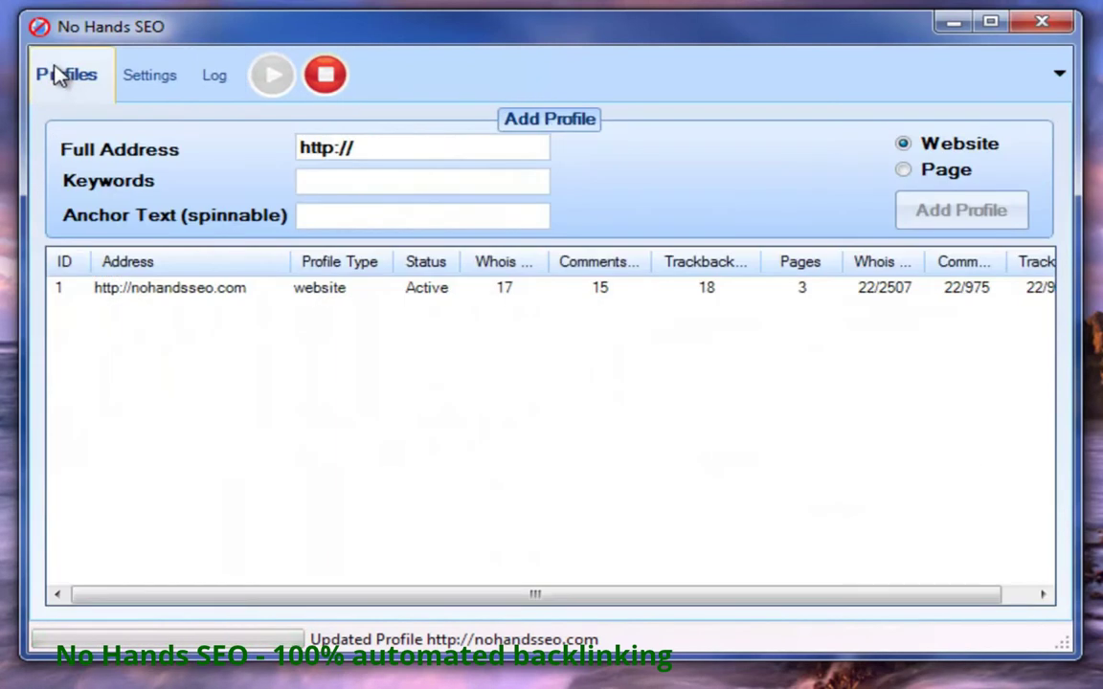
click(514, 289)
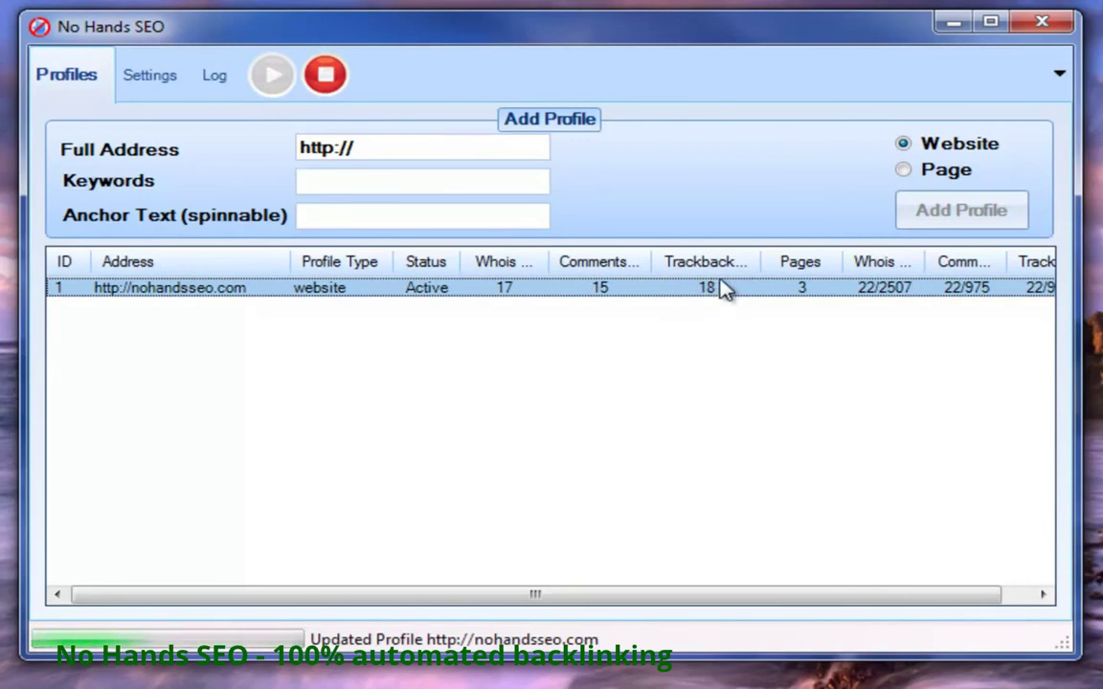
drag(766, 276, 808, 269)
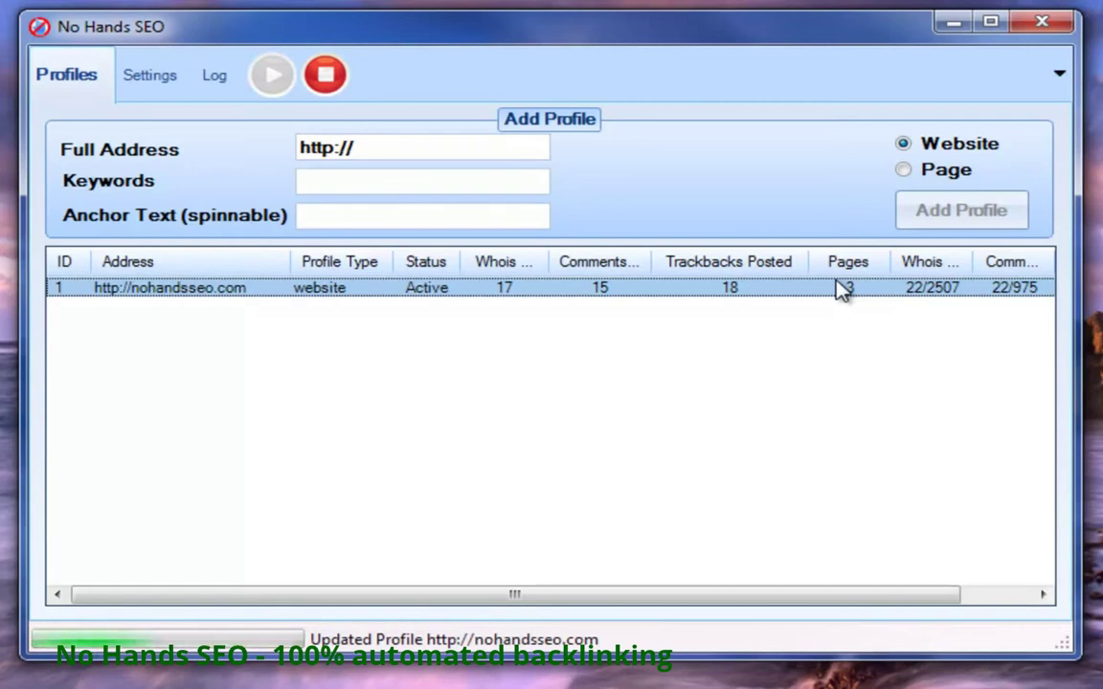
Step: Widen the Comments Progress, Trackback Progress and Whois Progress columns of the profile list
click(981, 594)
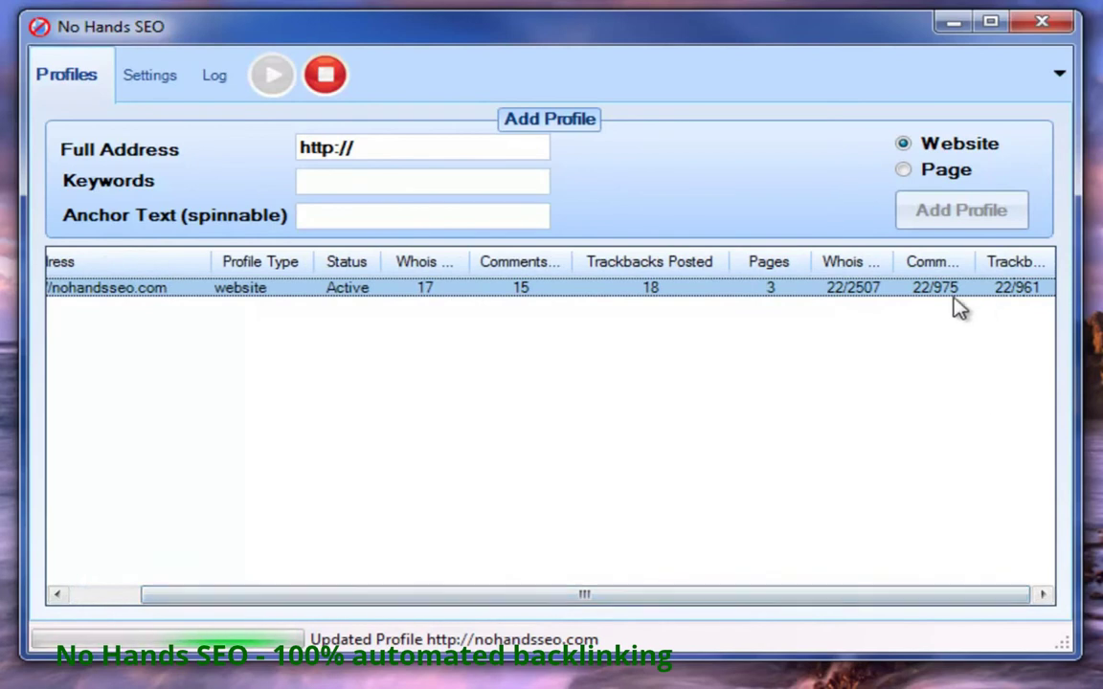
drag(969, 259, 1017, 259)
drag(908, 592, 960, 592)
drag(1055, 261, 1102, 259)
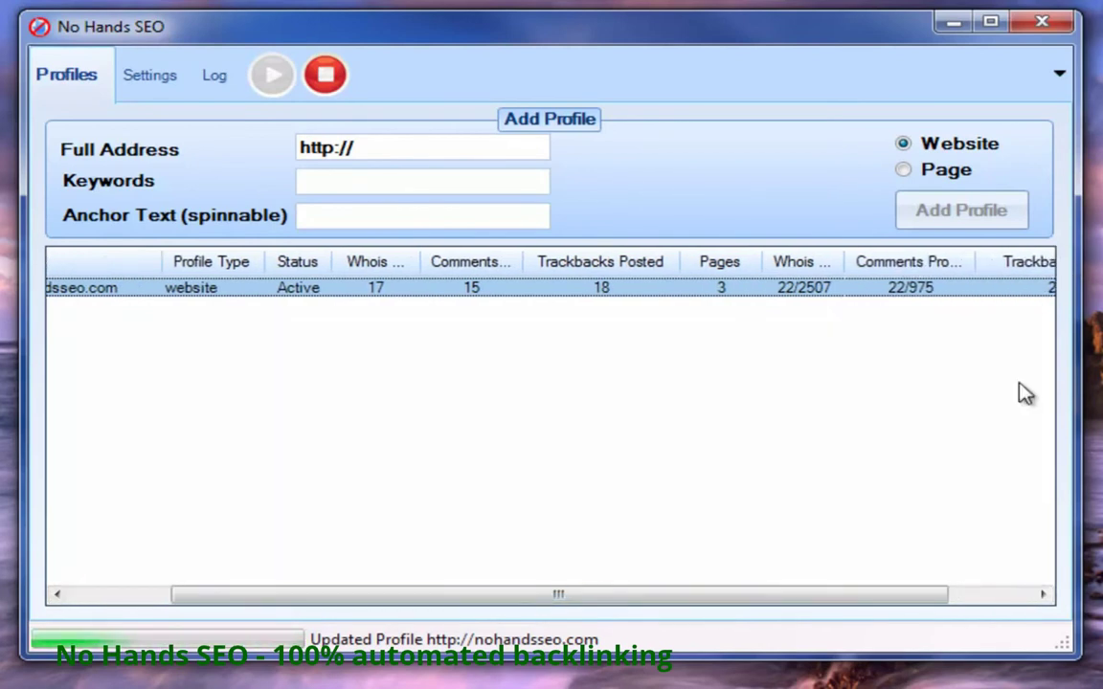
drag(928, 590, 1017, 315)
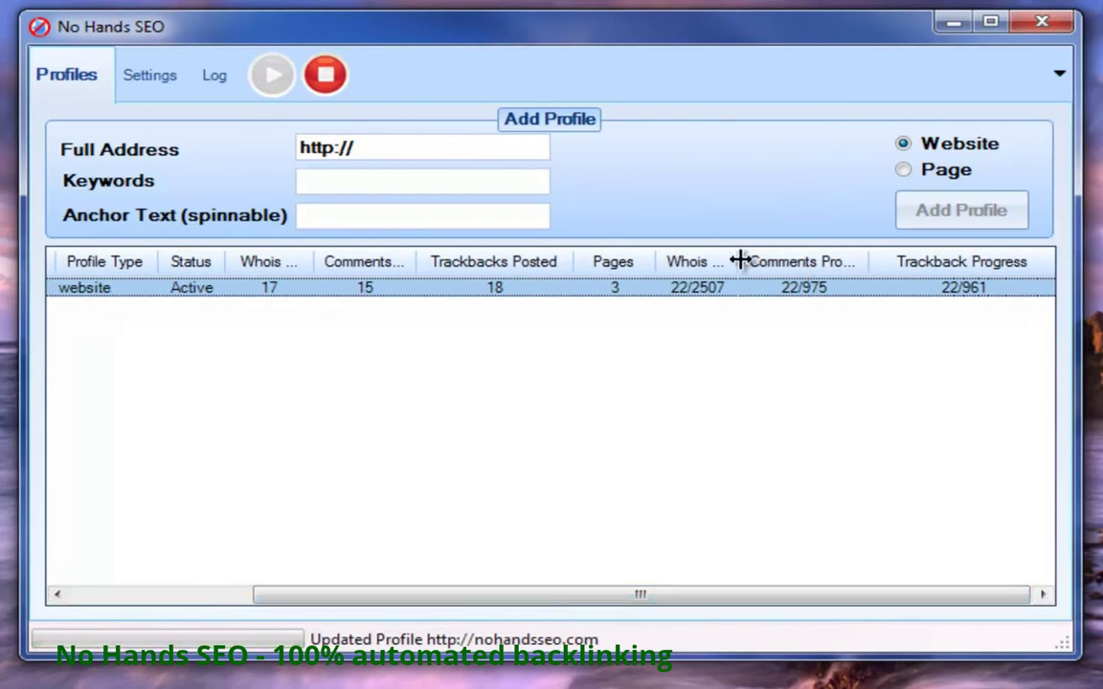
drag(738, 260, 806, 260)
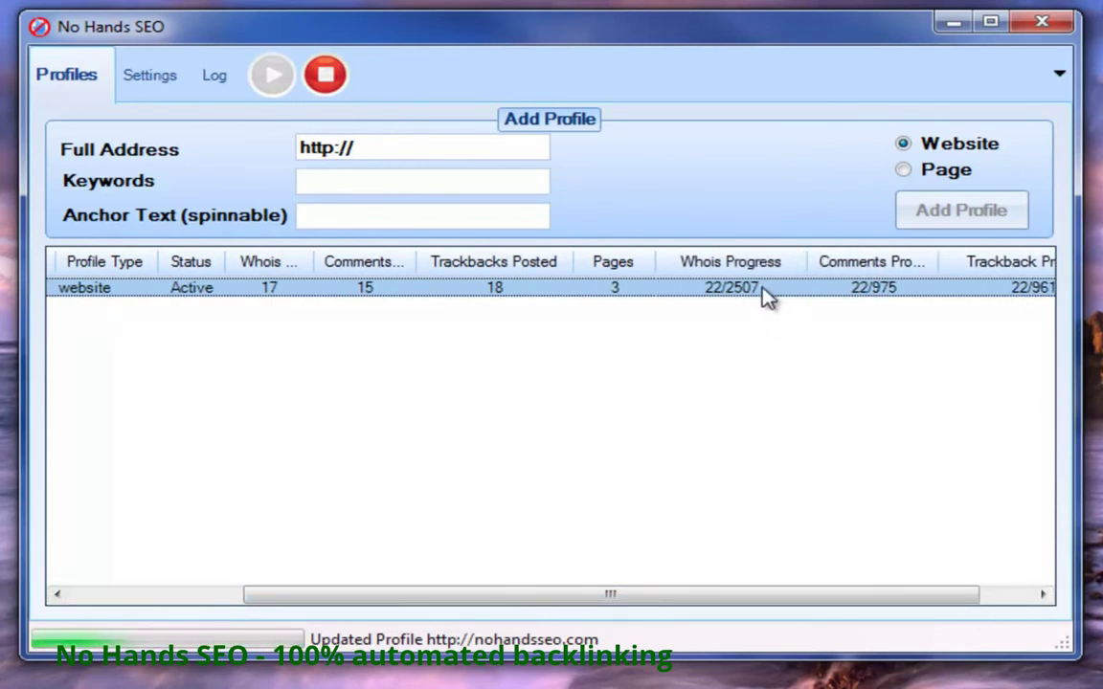